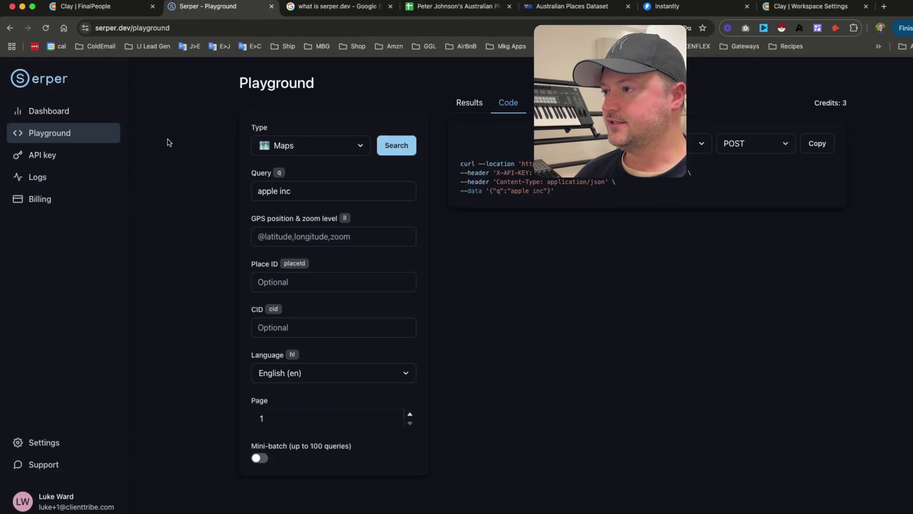
- Keep Maps as the Playground search type and clear the translate popup covering the request code
click(325, 146)
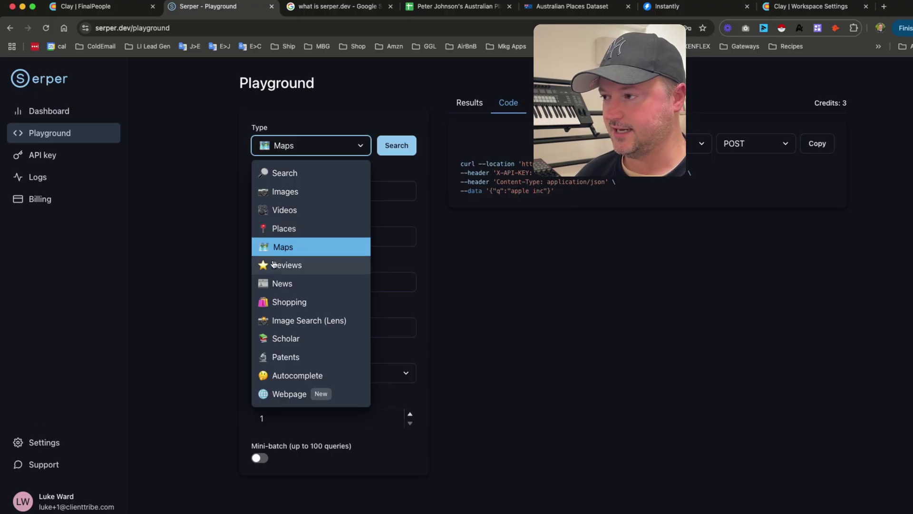
click(220, 246)
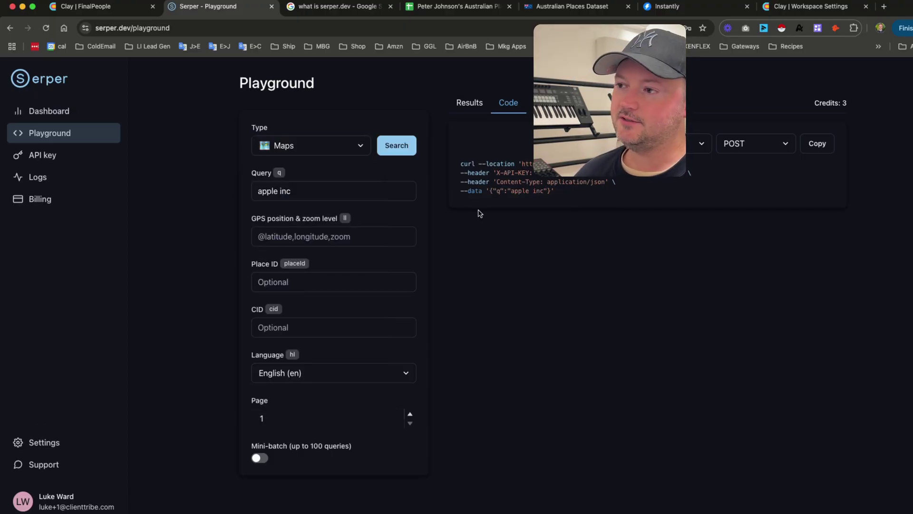
double_click(552, 174)
click(195, 210)
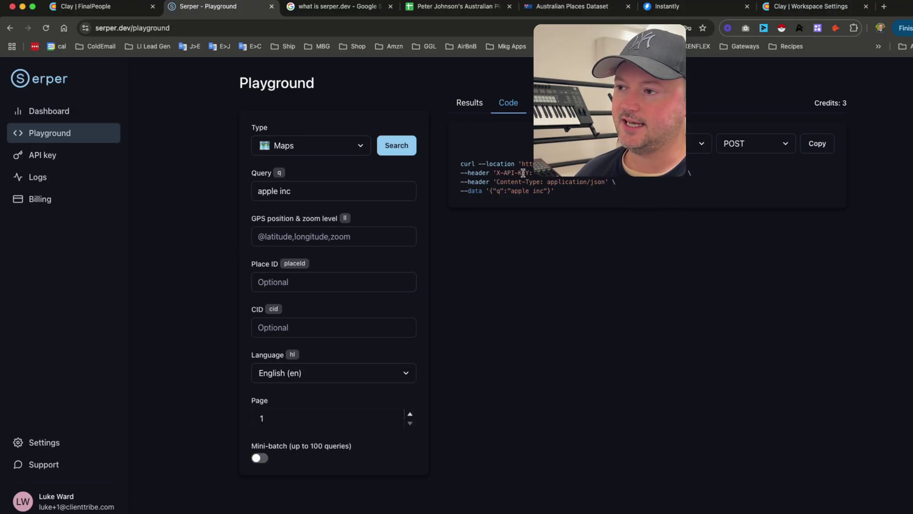
- Highlight the X-API-KEY header, the application/json Content-Type value and the query data lines
drag(529, 173, 497, 173)
drag(685, 173, 509, 182)
click(517, 243)
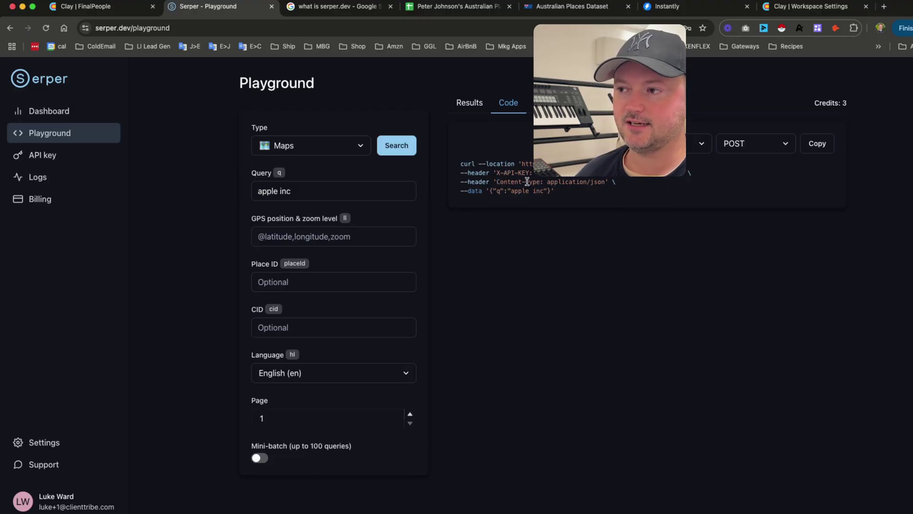
drag(547, 182, 586, 181)
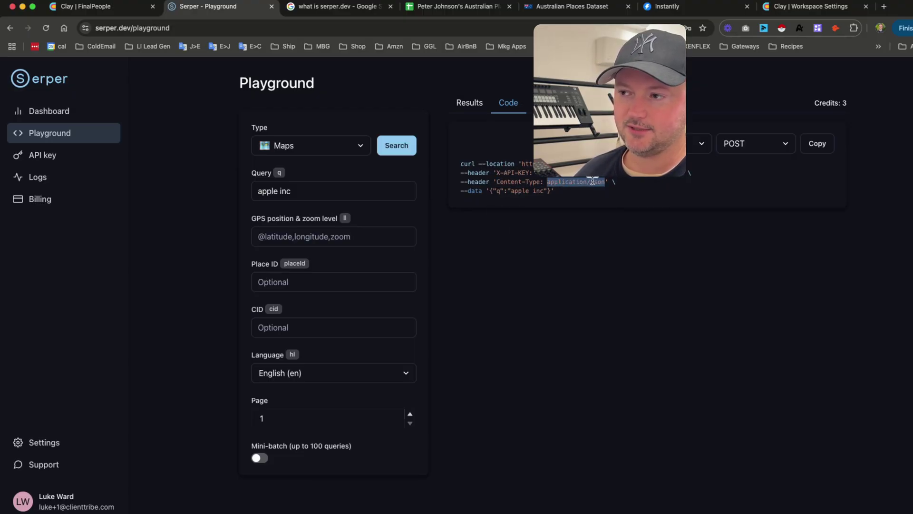
click(587, 261)
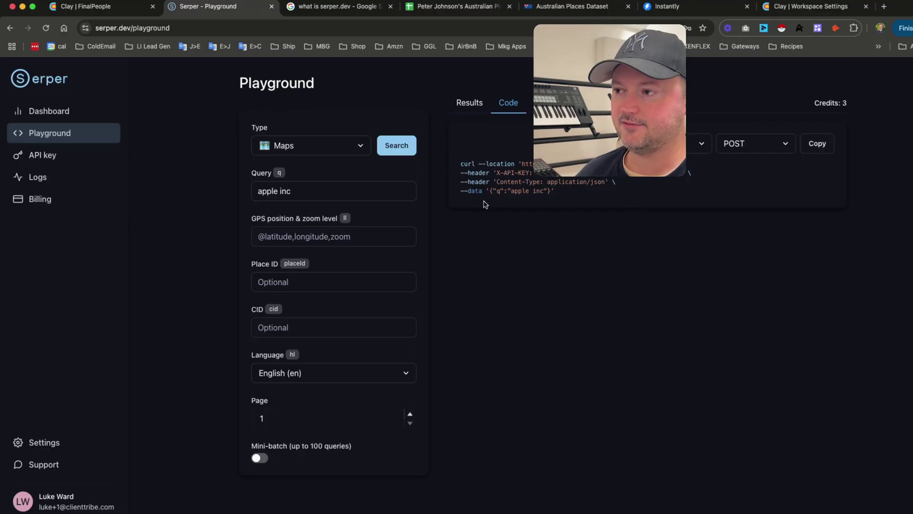
drag(490, 190, 552, 191)
click(512, 287)
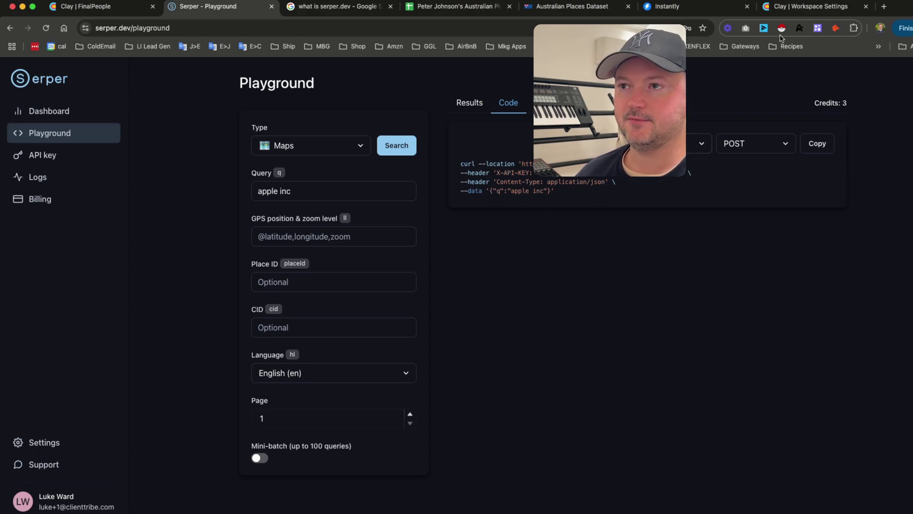
- Back in Clay's Connected accounts, start a new HTTP API (Headers) connection
click(811, 7)
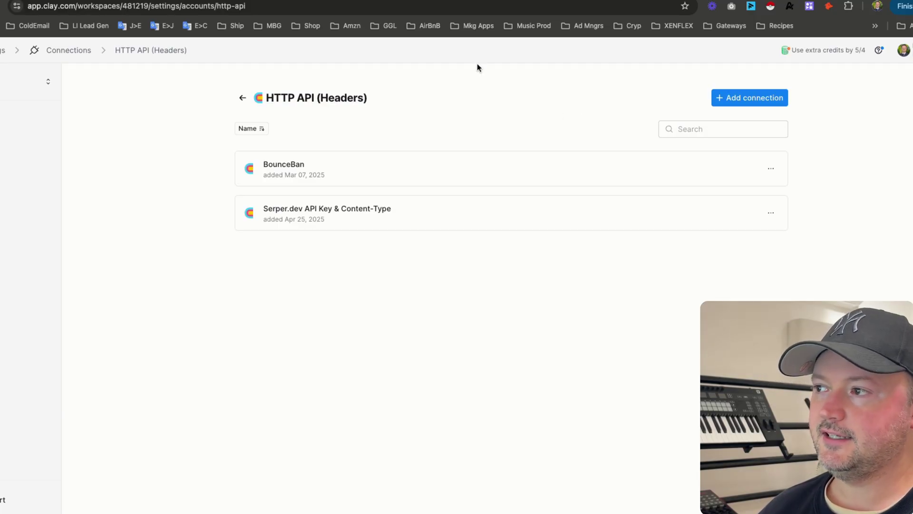
click(243, 98)
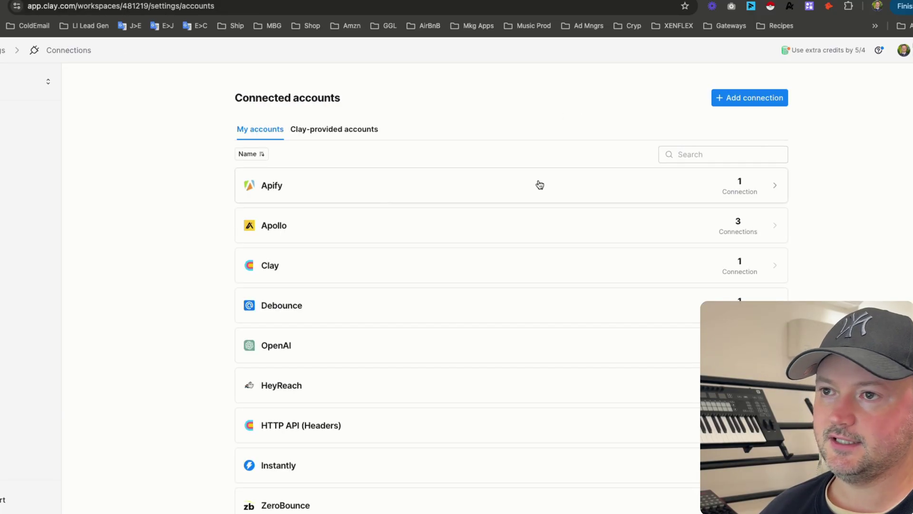
click(744, 98)
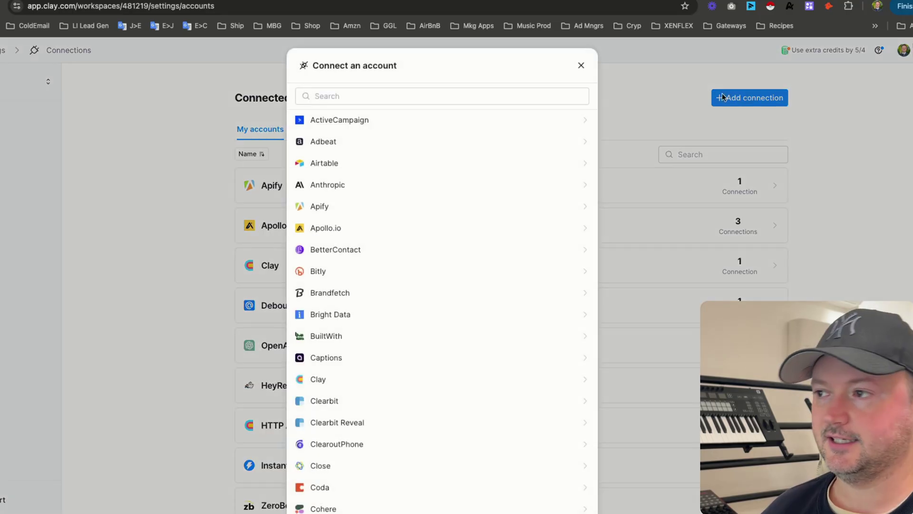
click(326, 97)
text(htt)
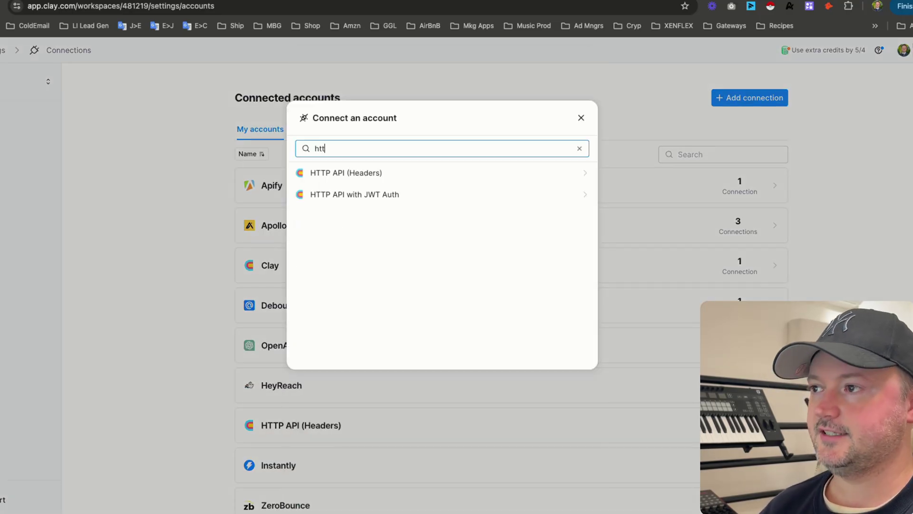
text(p)
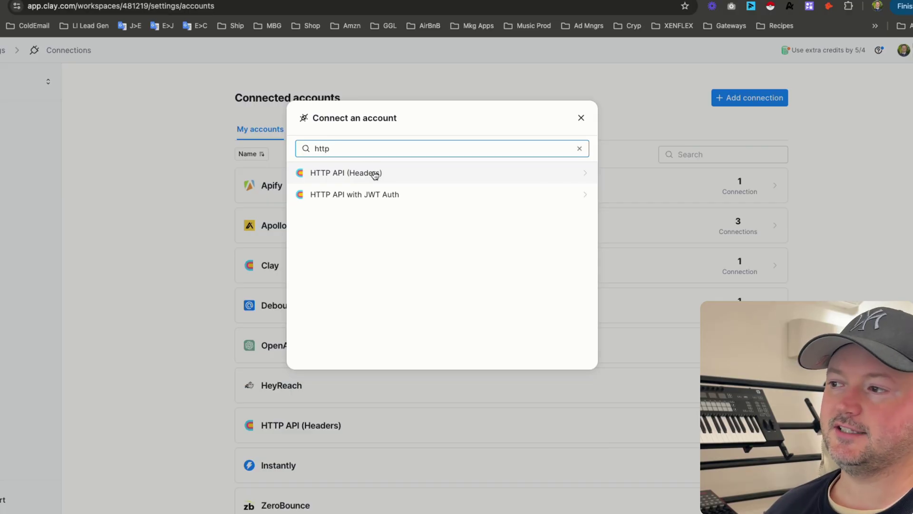
click(375, 174)
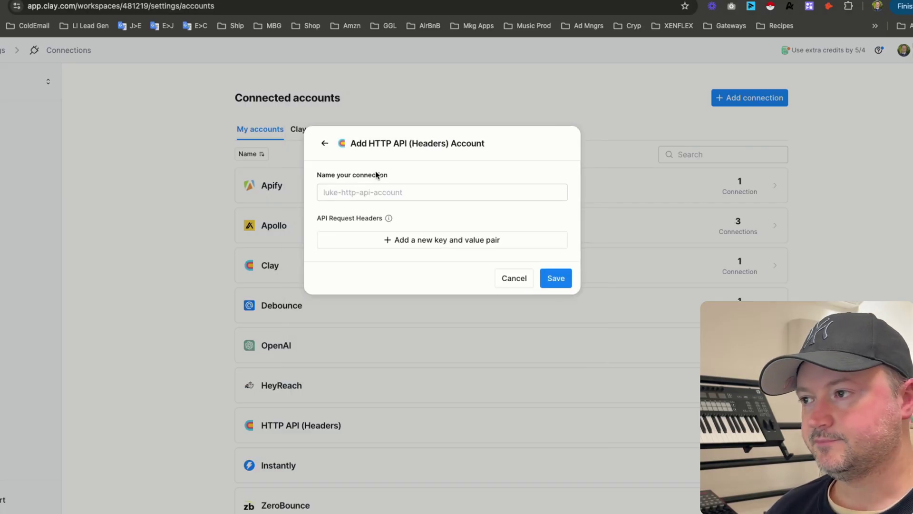
- Name the connection 'serper.dev connection' and add two request header rows
click(345, 193)
text(ser)
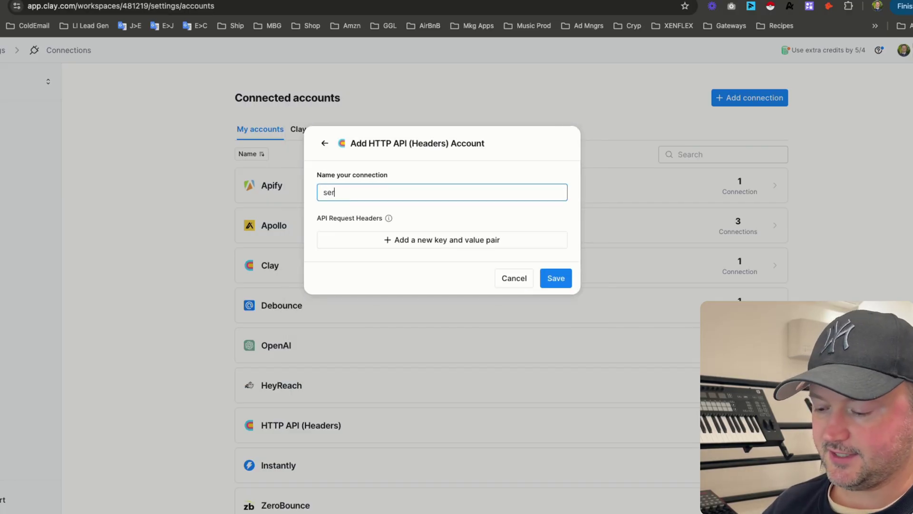
text(per.dev)
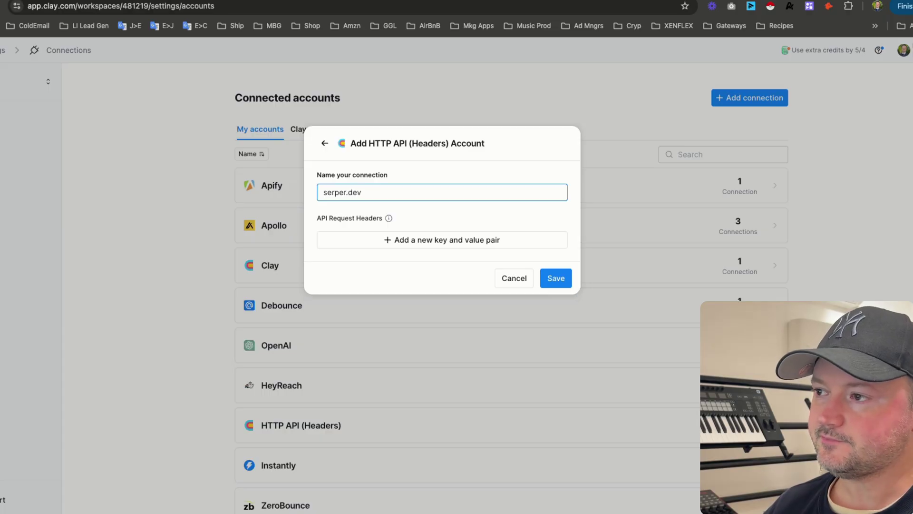
text( connection)
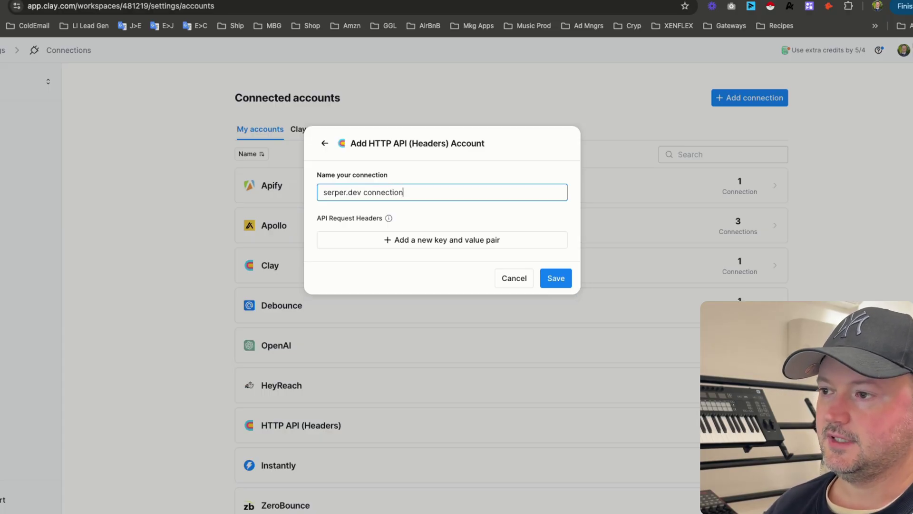
click(398, 240)
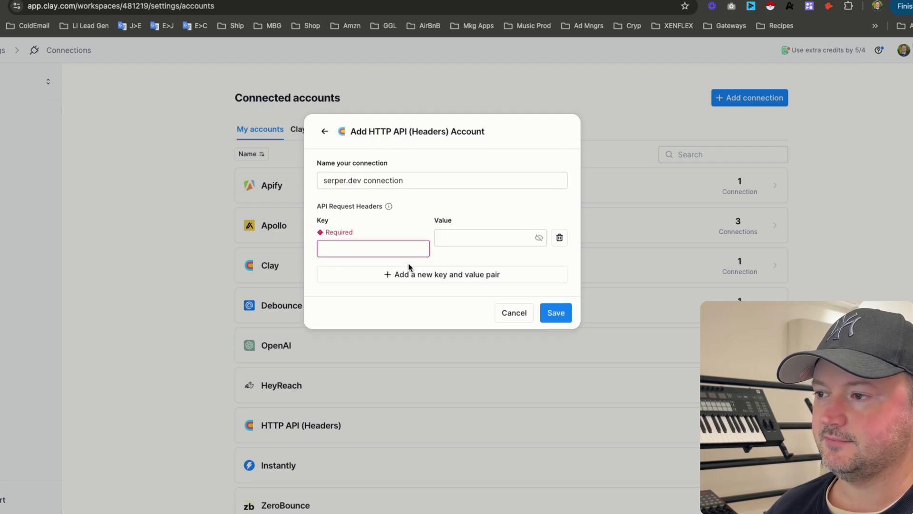
click(412, 276)
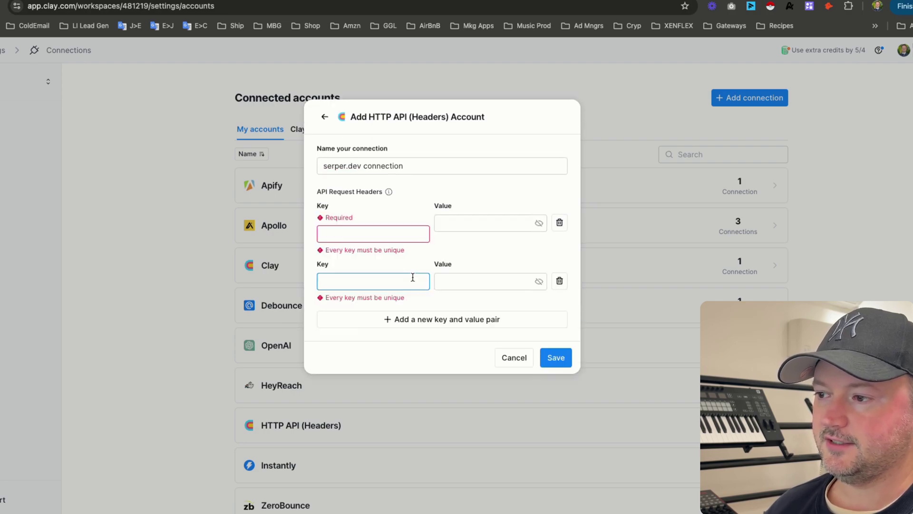
- Set the first header to X-API-KEY, copied from the notes, with the API key as its value
click(315, 504)
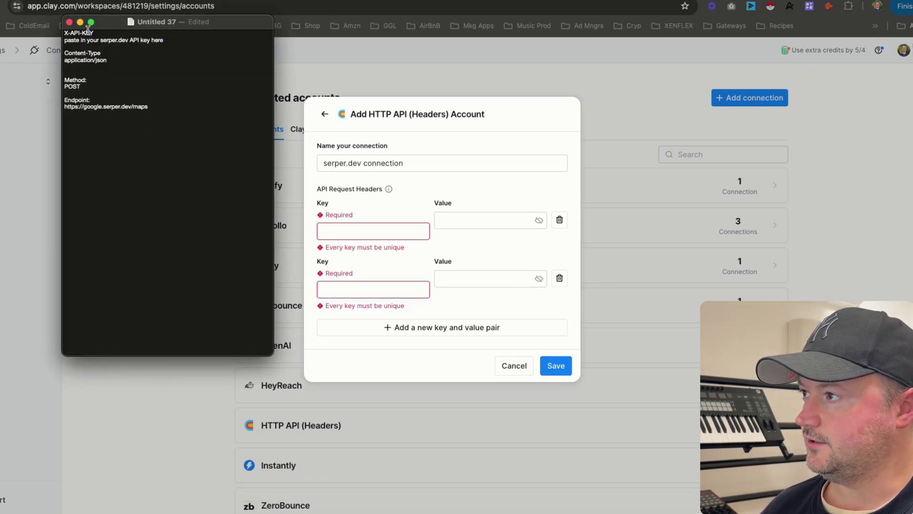
drag(94, 32, 59, 32)
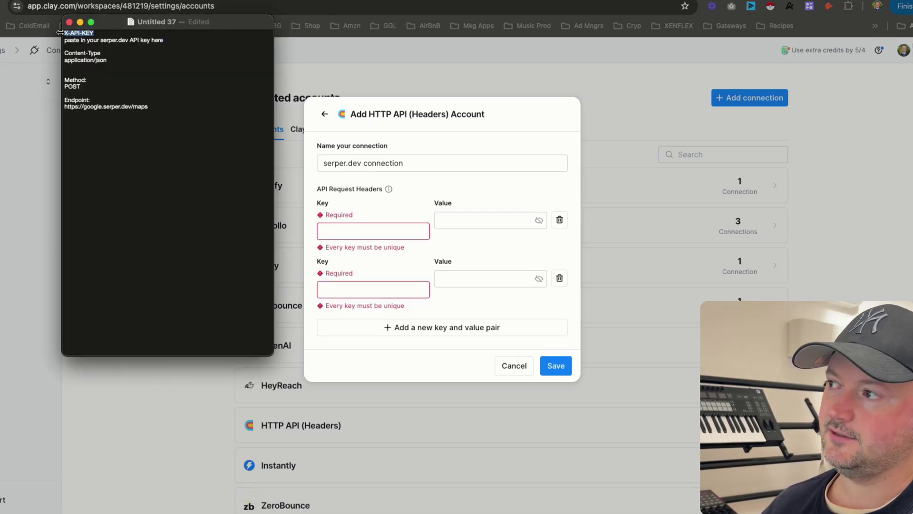
key(super+c)
key(super+Tab)
click(333, 230)
key(super+v)
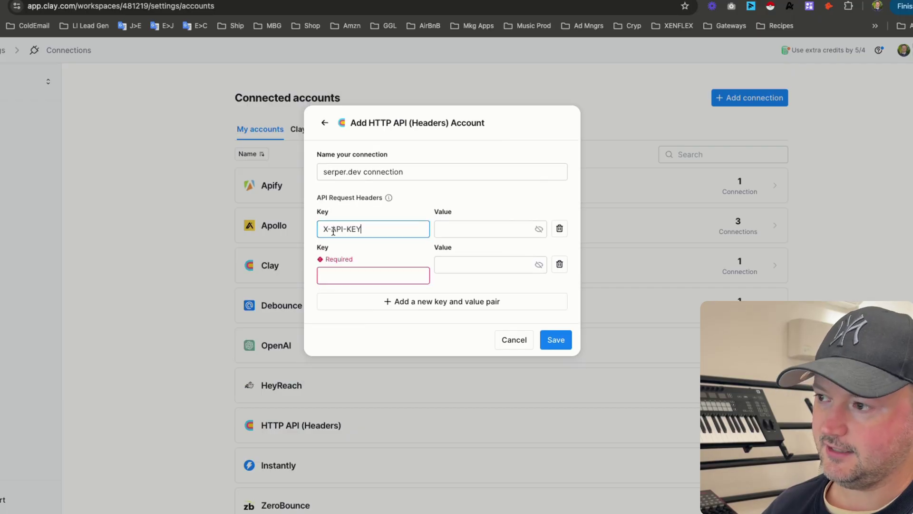
click(460, 228)
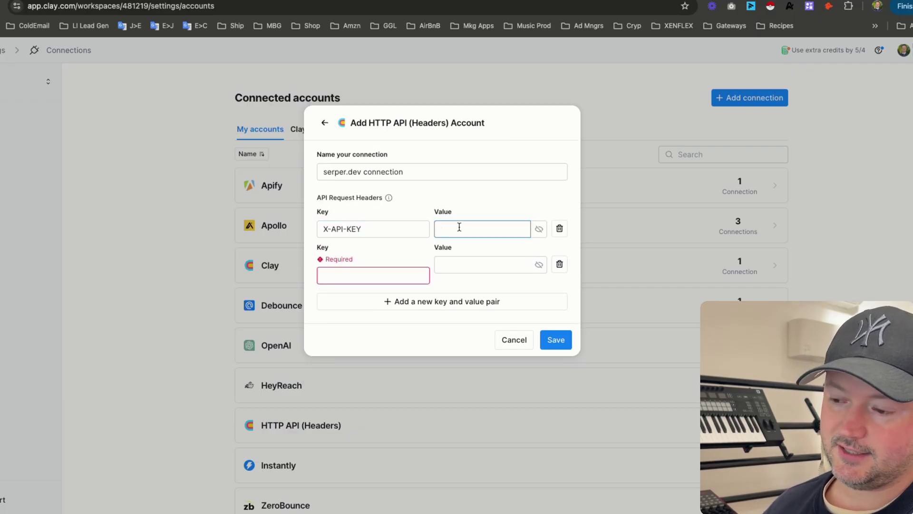
text(fdshajlfhdjslak)
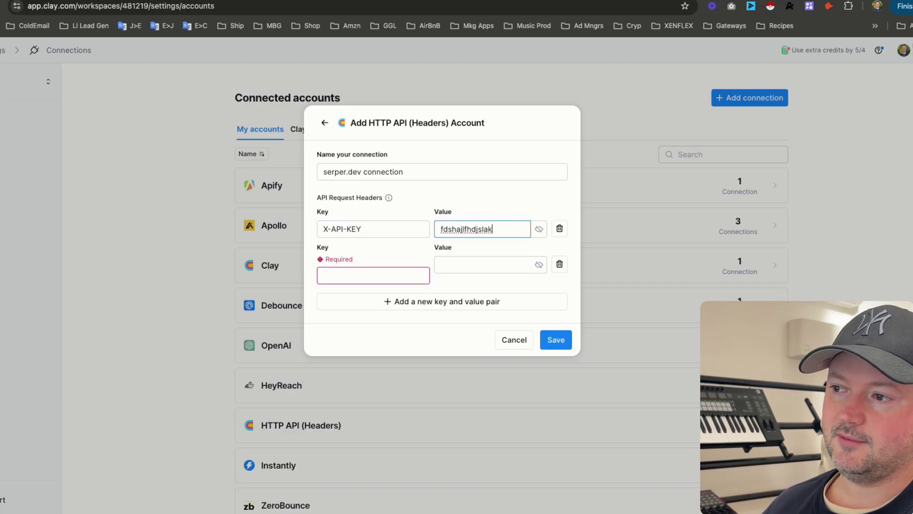
- Set the second header to Content-Type: application/json, then close the form without saving
key(super+Tab)
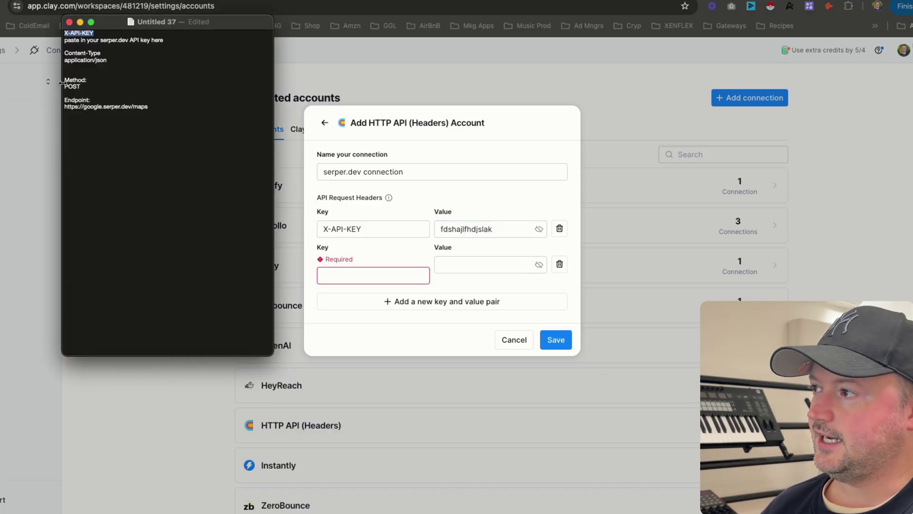
drag(100, 52, 65, 52)
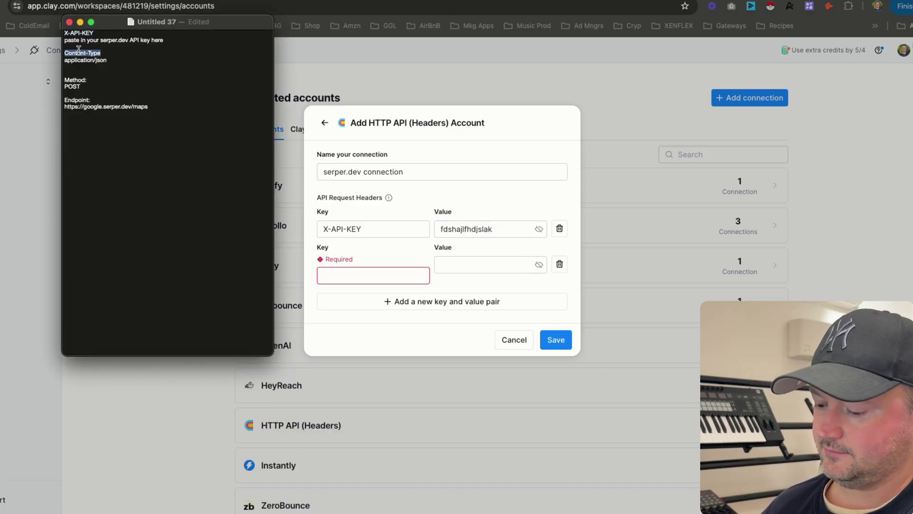
key(super+Tab)
click(352, 277)
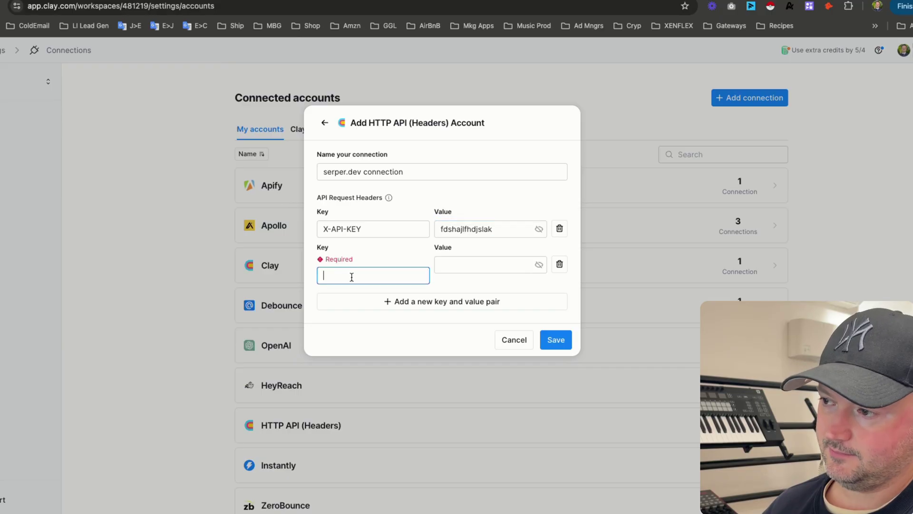
key(super+v)
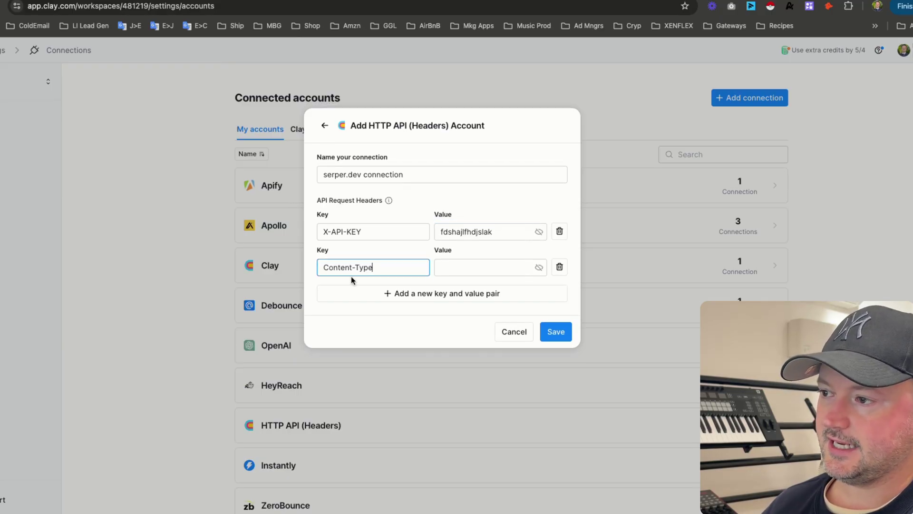
key(super+Tab)
drag(107, 60, 65, 60)
key(super+c)
key(super+Tab)
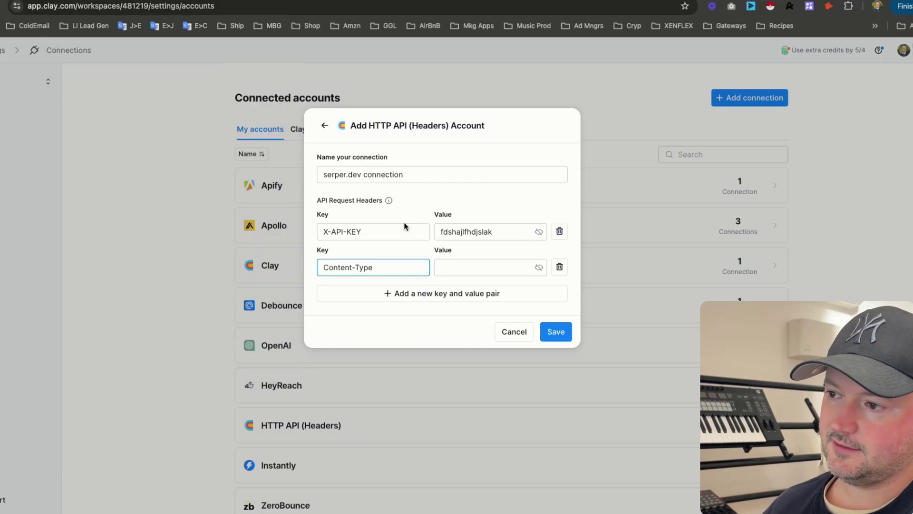
click(456, 267)
key(super+v)
click(151, 226)
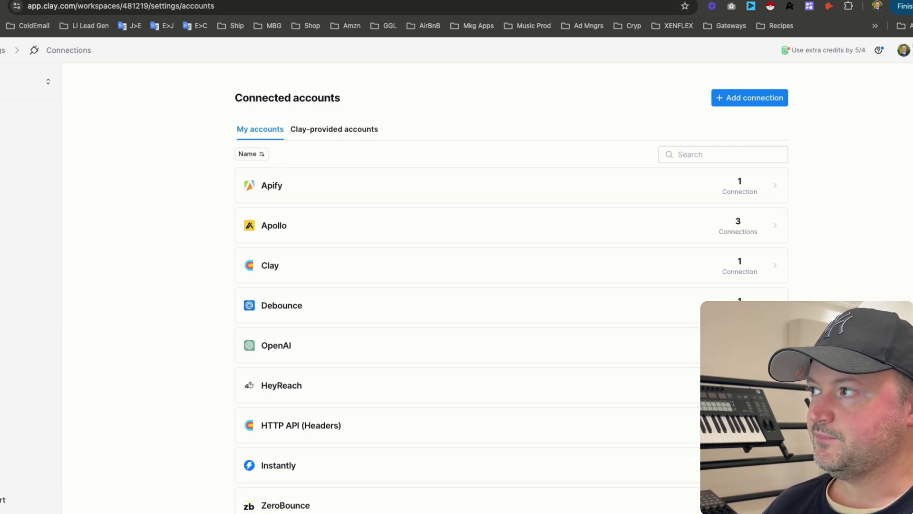
click(48, 1)
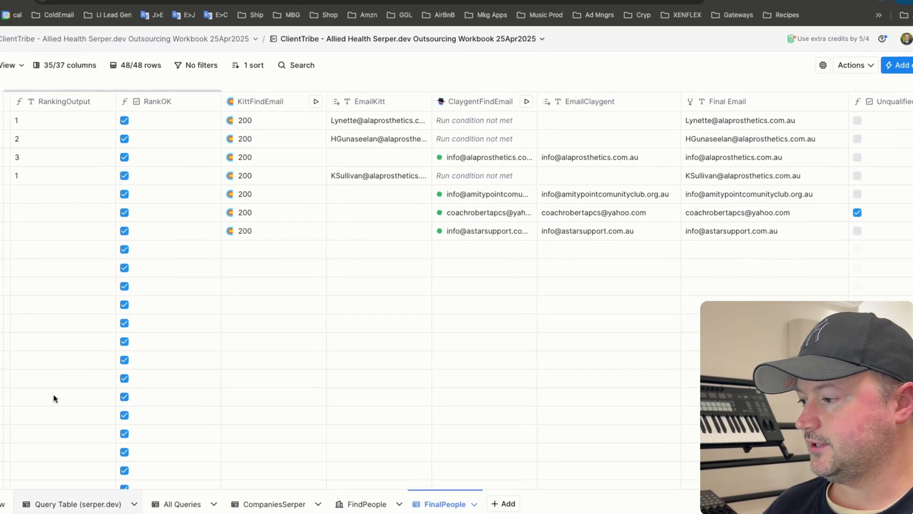
click(43, 501)
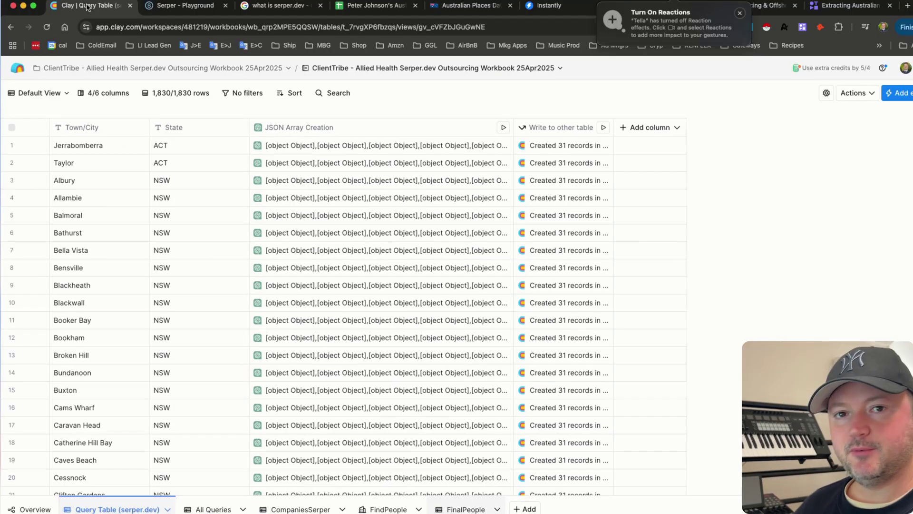
drag(91, 148, 194, 415)
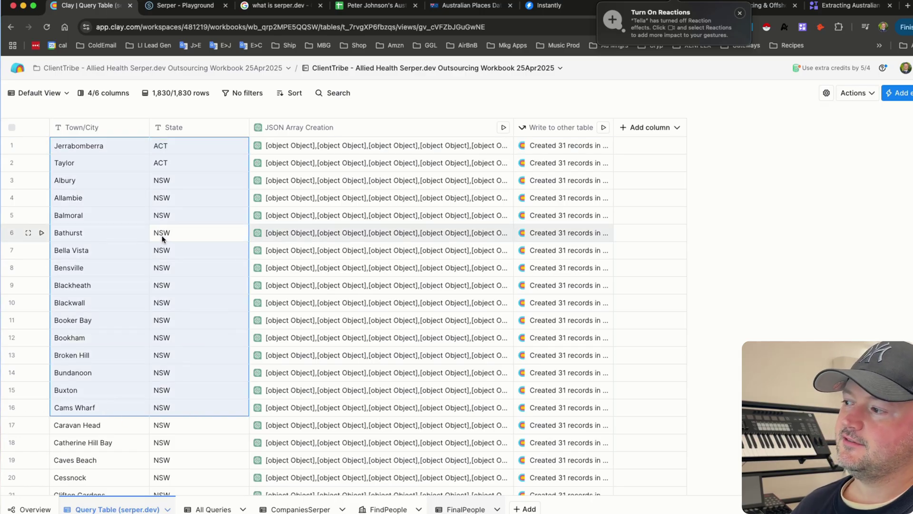
click(112, 425)
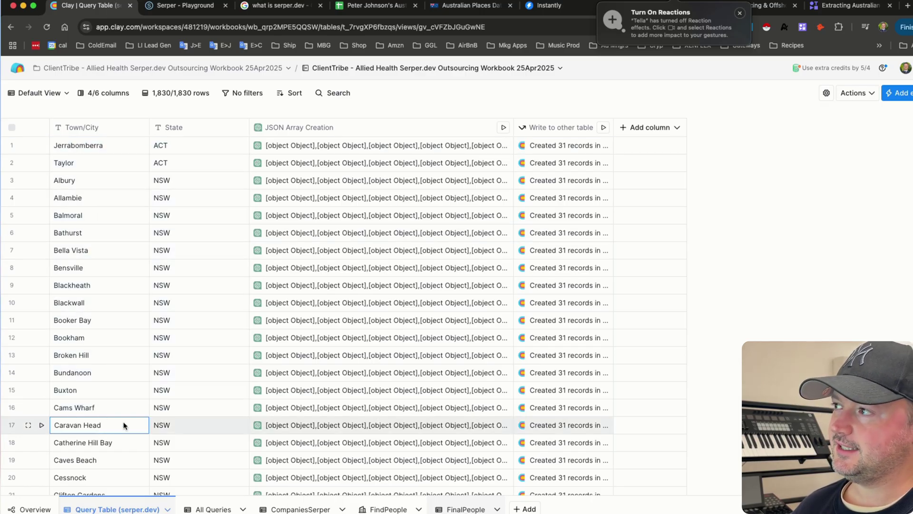
- Go to the Australian Places dataset page and highlight the opening of its description
click(455, 8)
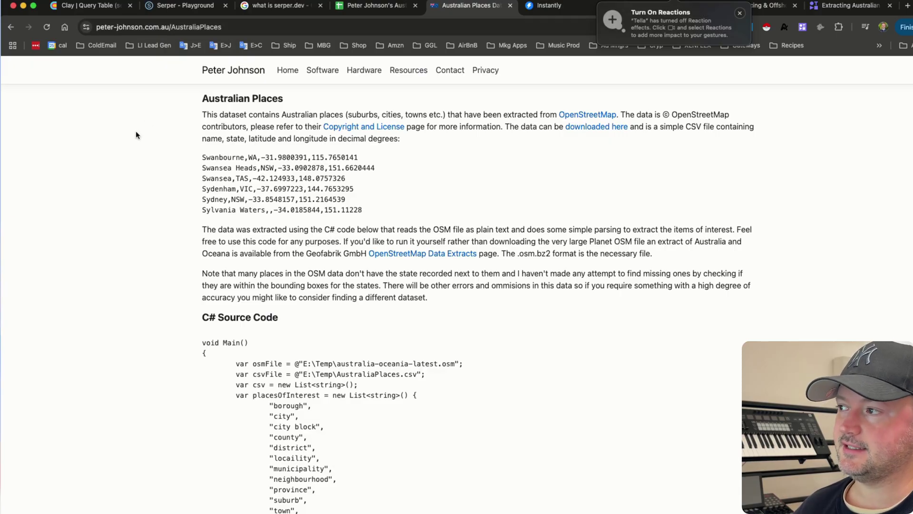
scroll(135, 130, up, 1)
scroll(135, 134, down, 1)
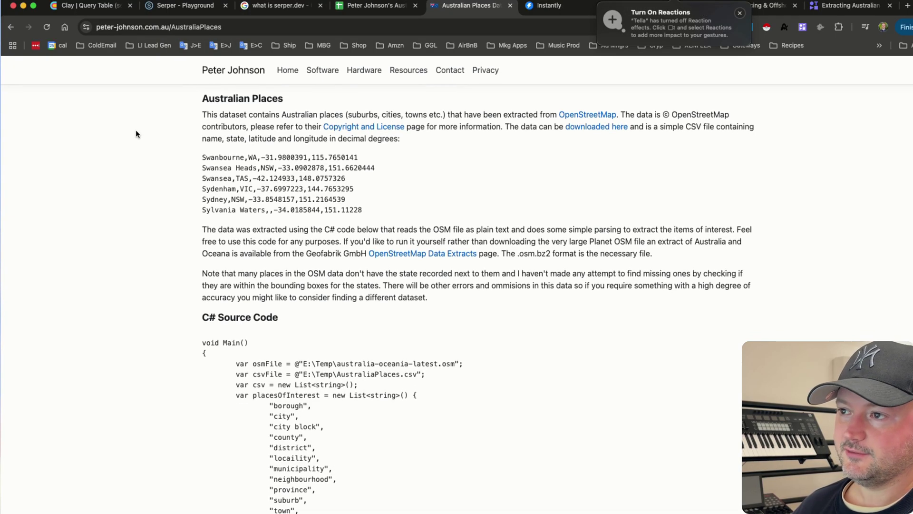
double_click(213, 115)
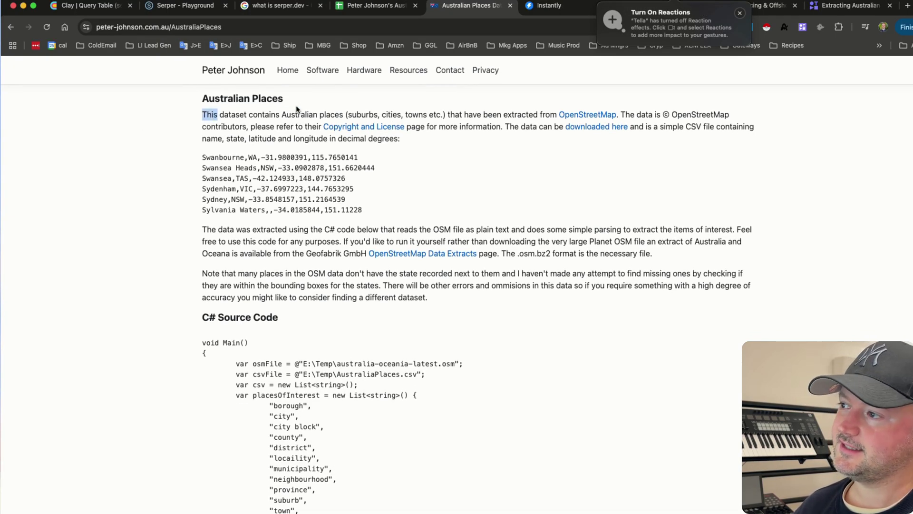
drag(301, 108, 331, 112)
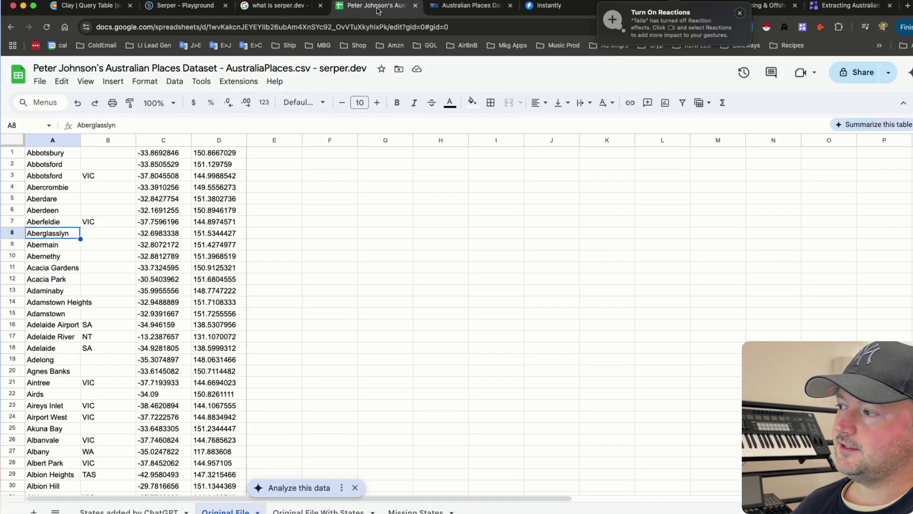
click(46, 165)
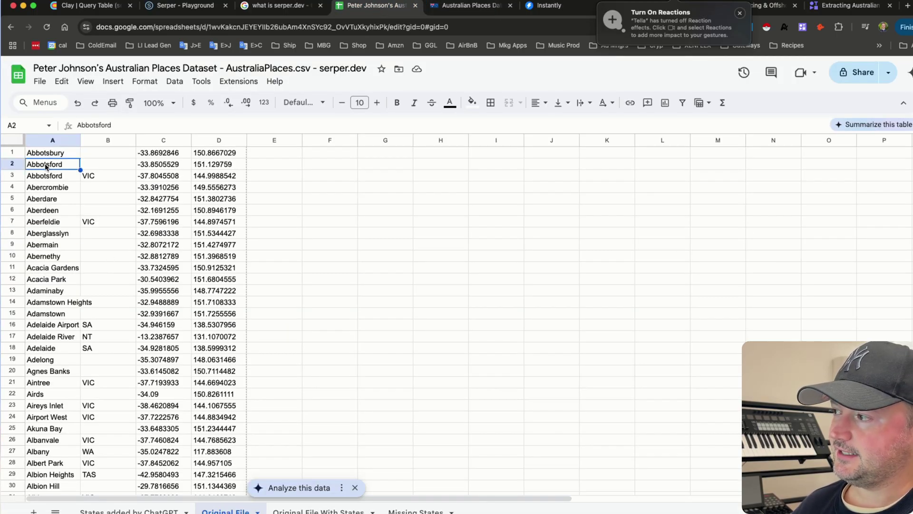
click(48, 181)
click(92, 181)
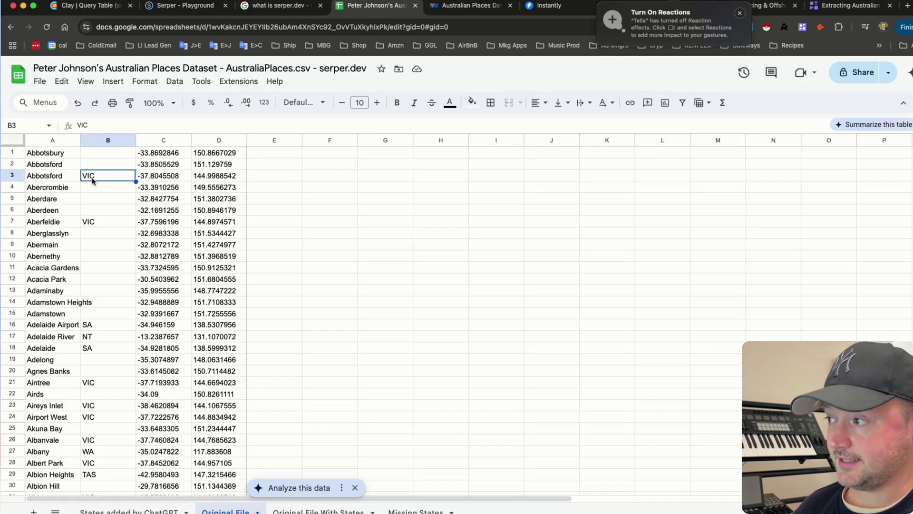
click(155, 180)
click(215, 177)
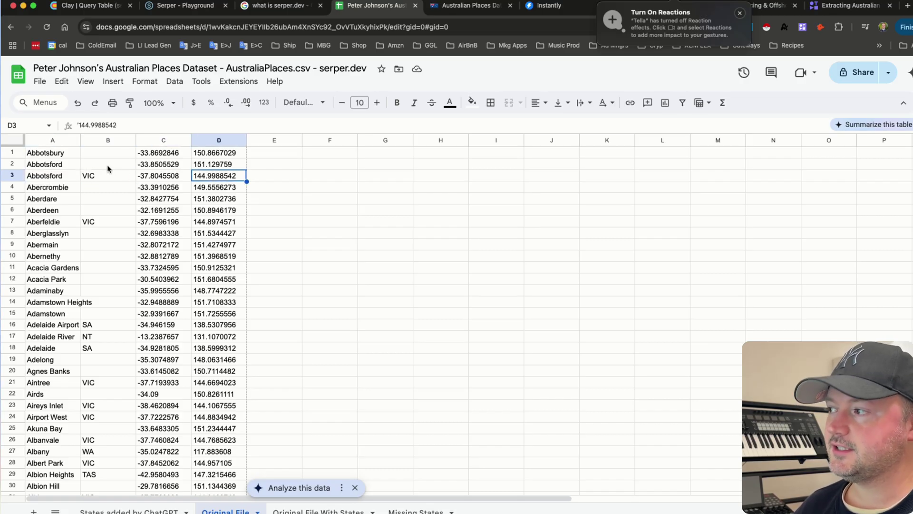
click(103, 180)
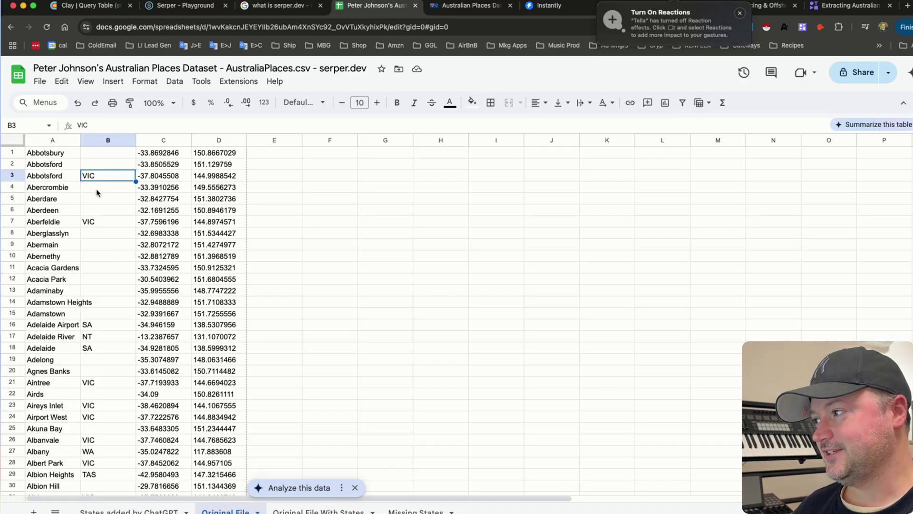
drag(96, 192, 100, 214)
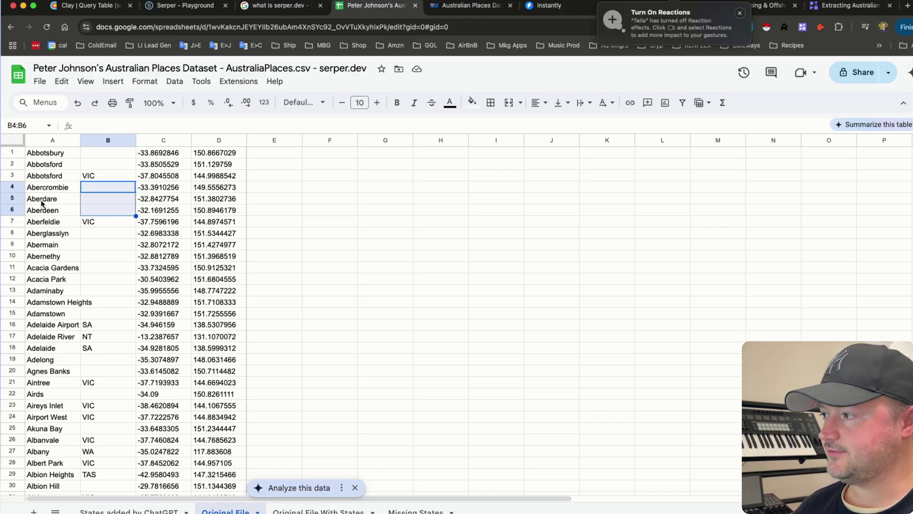
drag(42, 193, 48, 218)
click(172, 192)
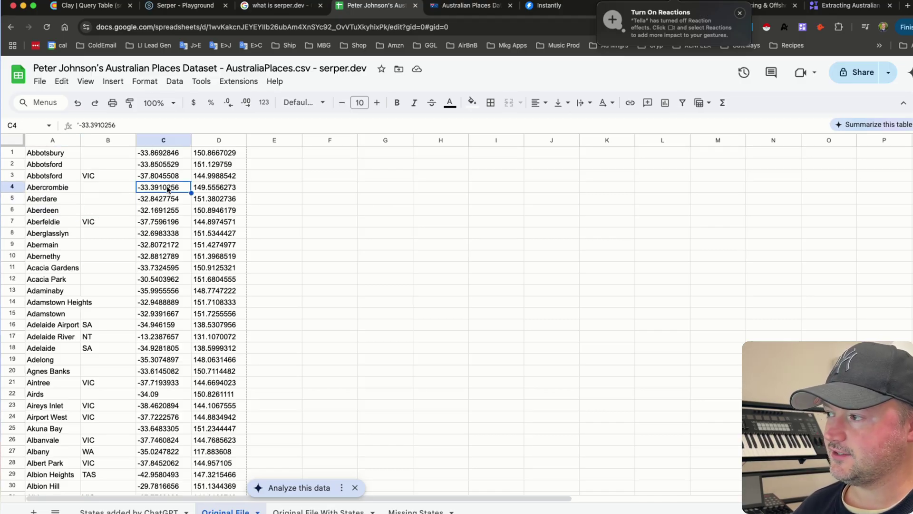
click(220, 192)
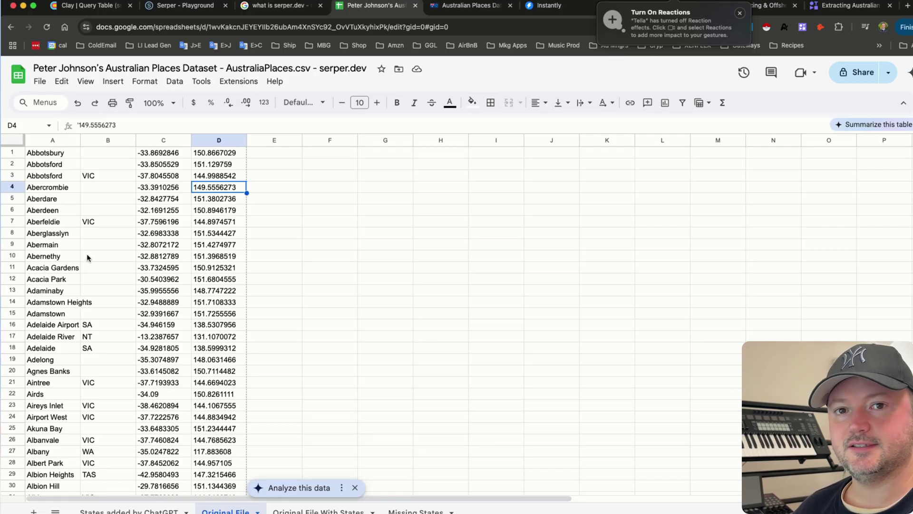
- In the Clay query table, start an Import from CSV, then cancel both dialogs without adding a file
click(84, 6)
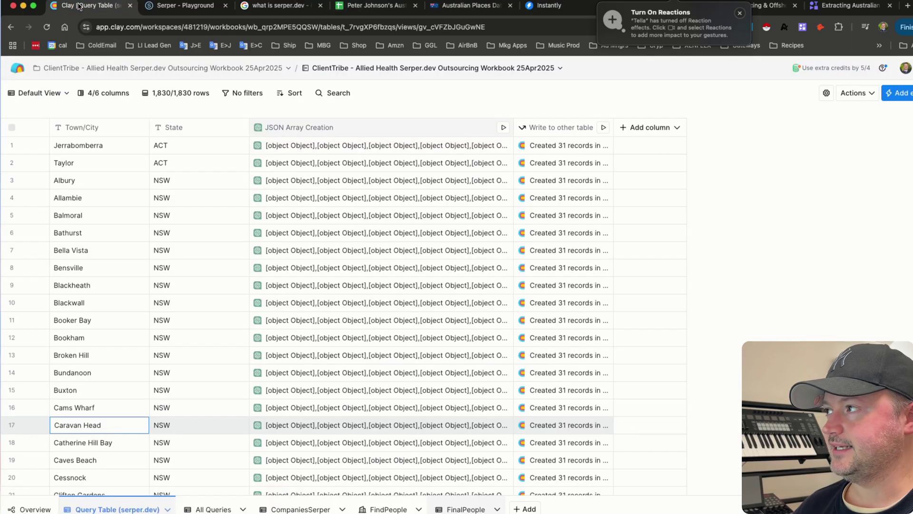
click(853, 95)
click(816, 131)
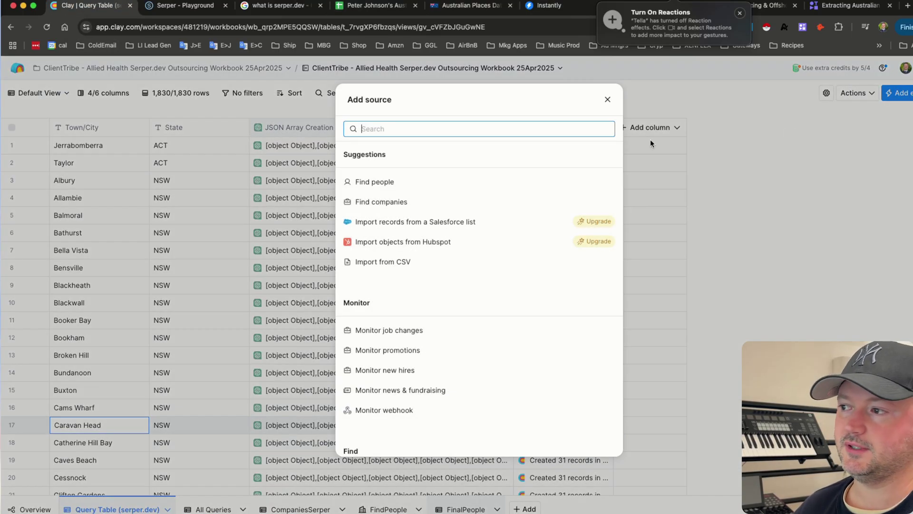
click(387, 261)
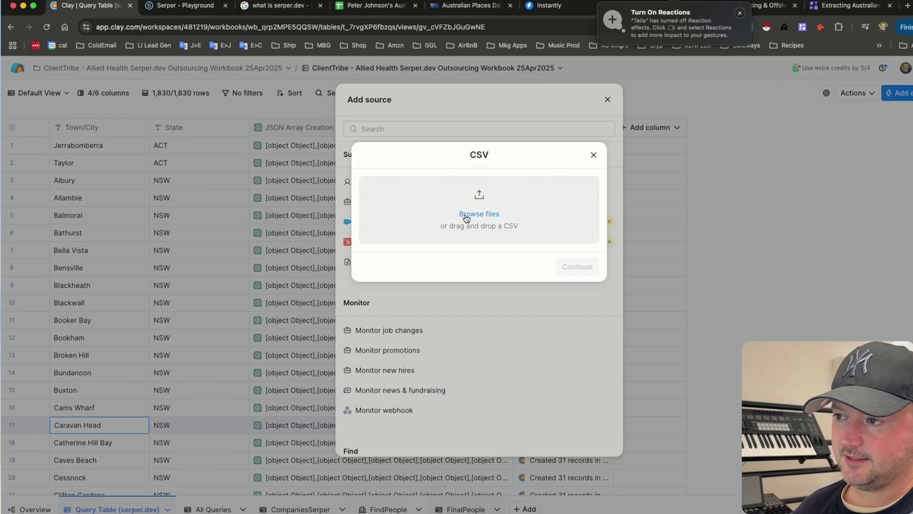
click(593, 155)
click(606, 100)
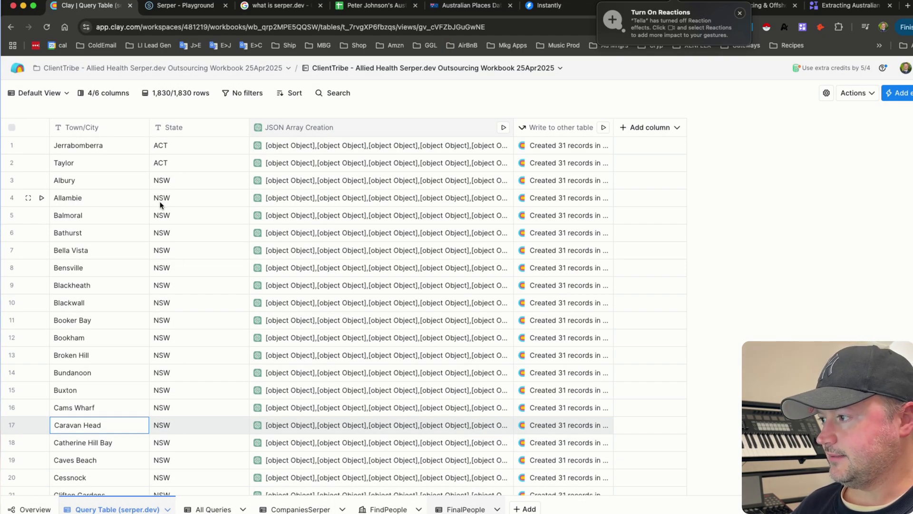
scroll(132, 192, down, 8)
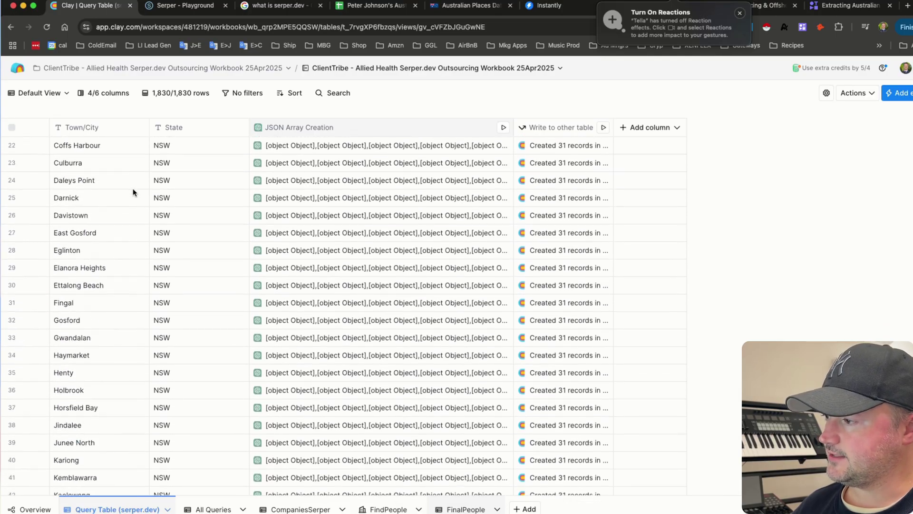
scroll(133, 188, down, 8)
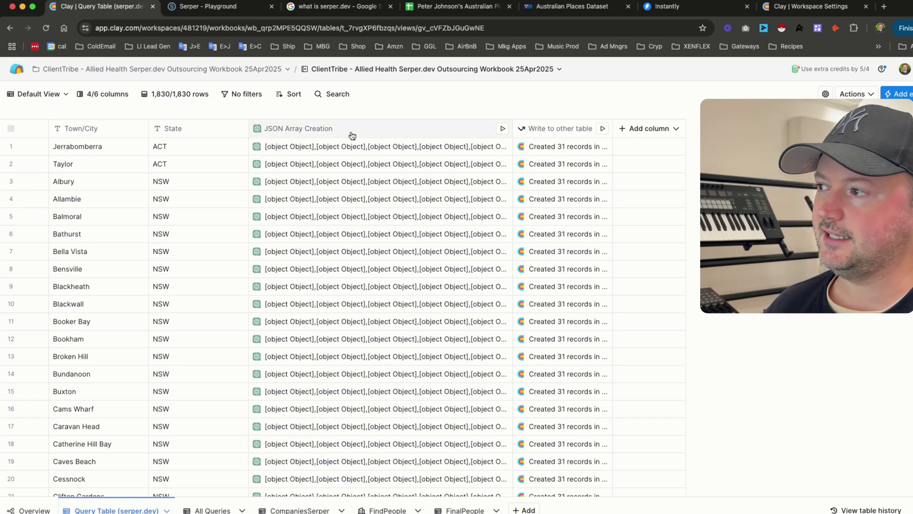
click(351, 134)
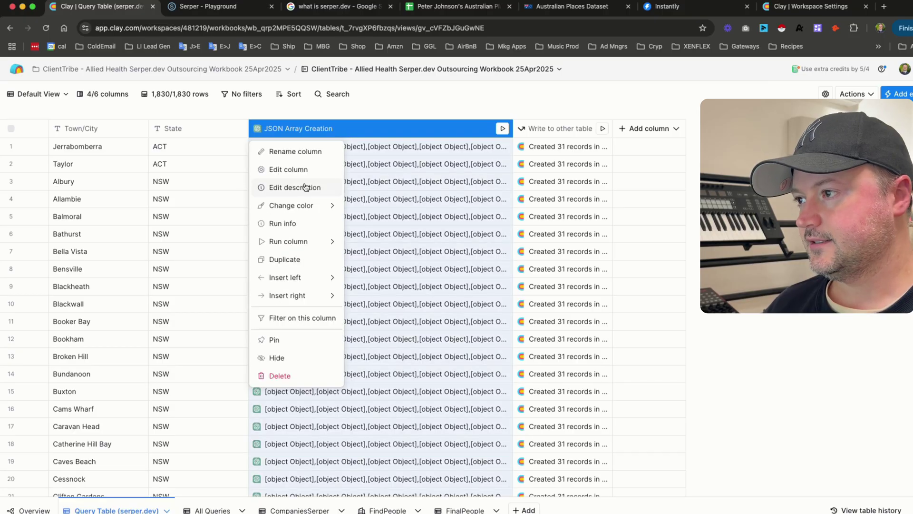
click(281, 170)
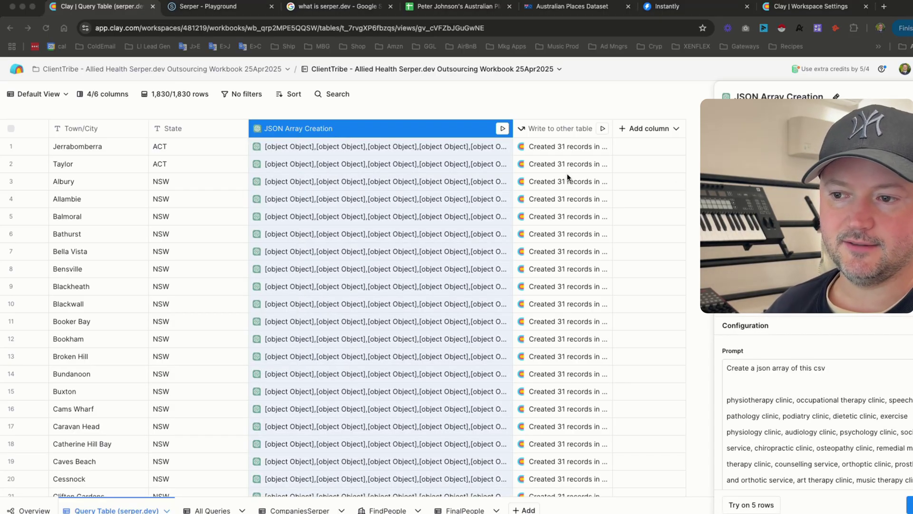
click(766, 367)
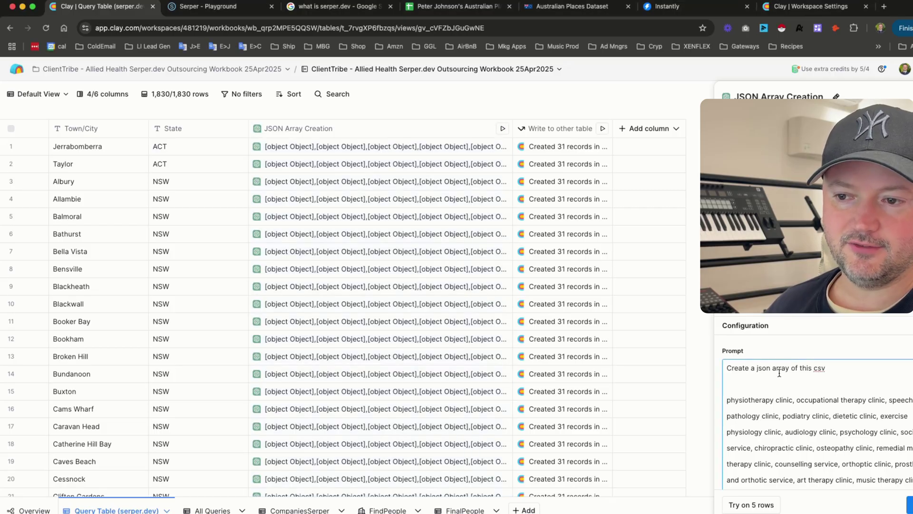
scroll(767, 368, down, 3)
scroll(751, 376, up, 2)
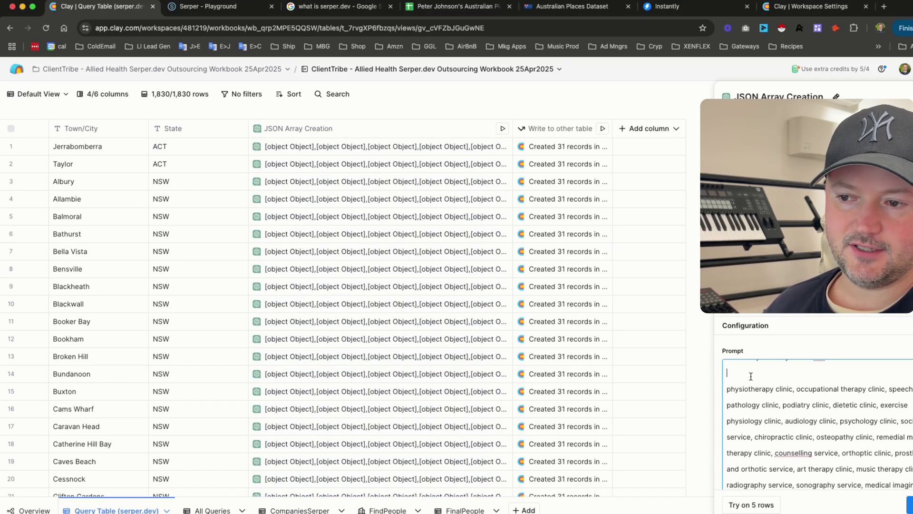
scroll(785, 397, down, 3)
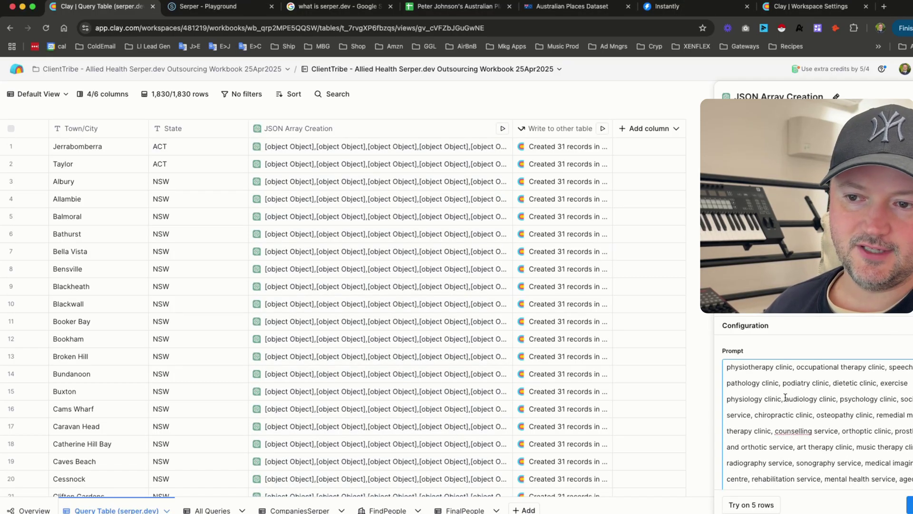
key(super+a)
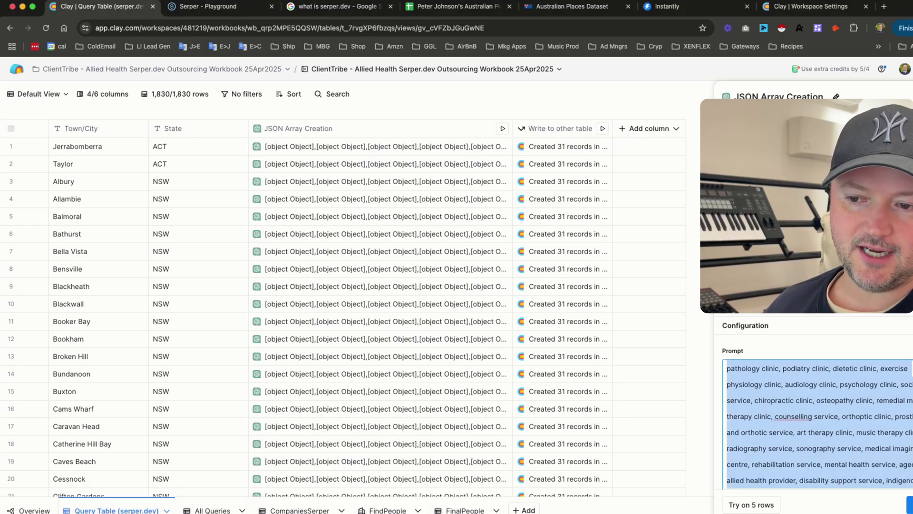
scroll(817, 424, down, 6)
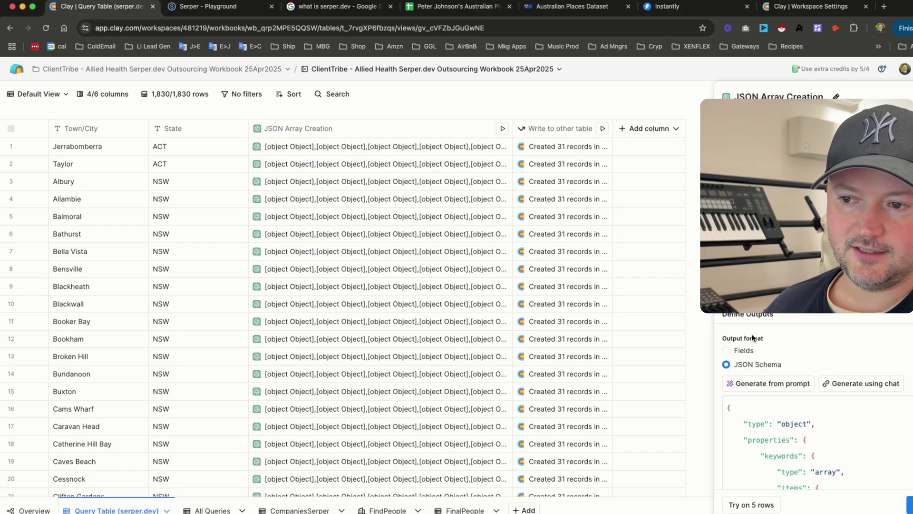
scroll(770, 340, down, 2)
scroll(766, 331, down, 3)
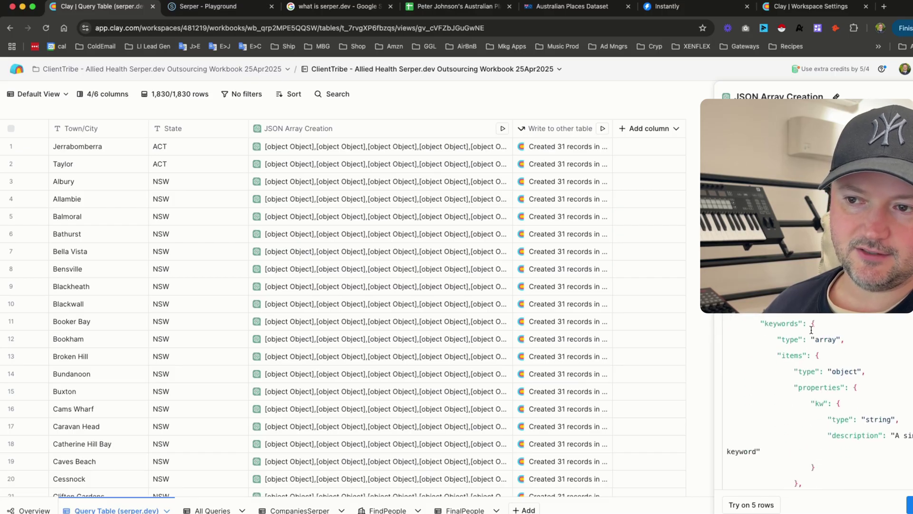
scroll(790, 351, down, 8)
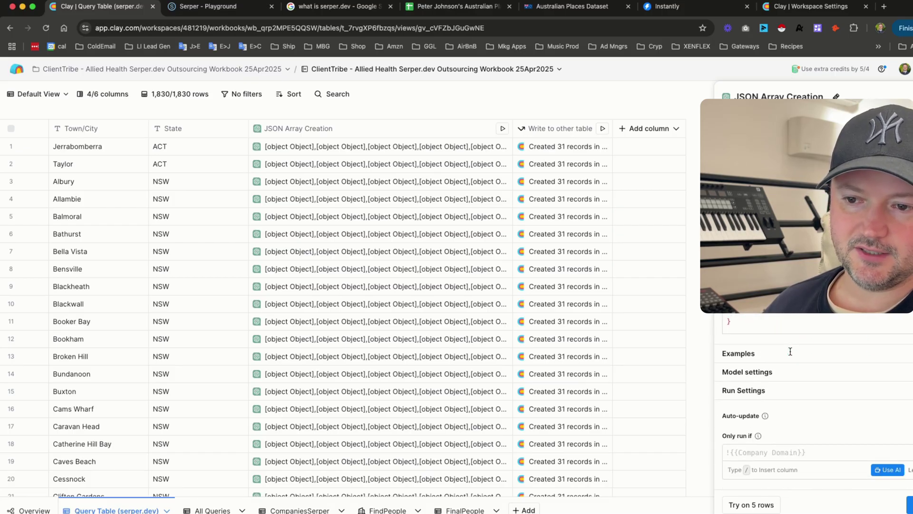
key(Escape)
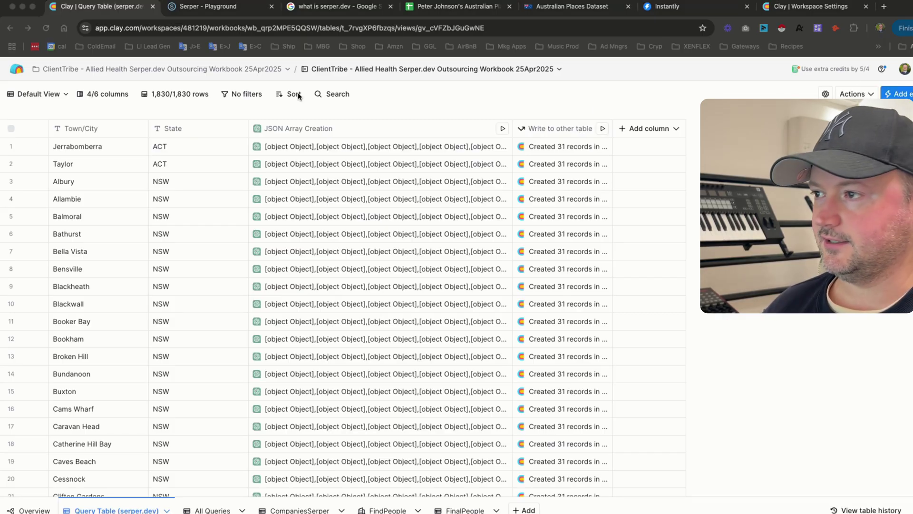
- Inspect row 1's 31 keywords, e.g. occupational therapy, speech pathology, podiatry and dietetic clinics, then close the panel
click(323, 151)
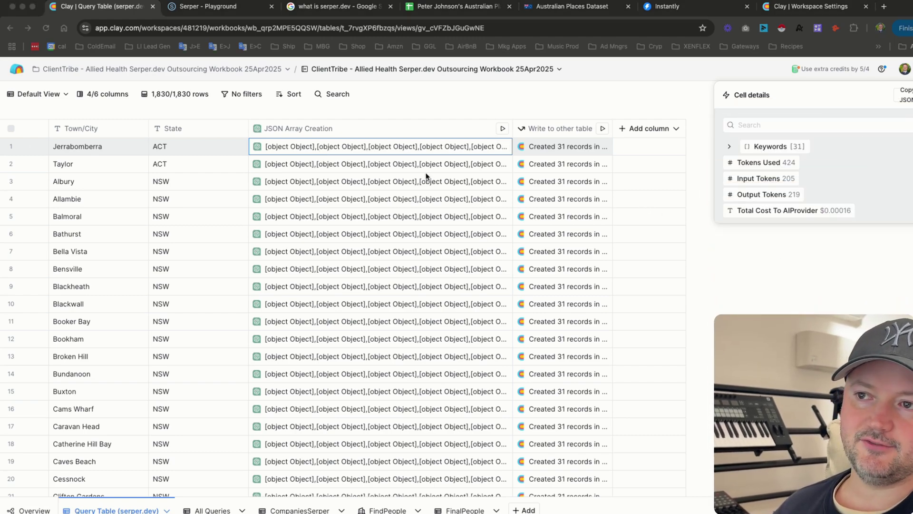
click(729, 148)
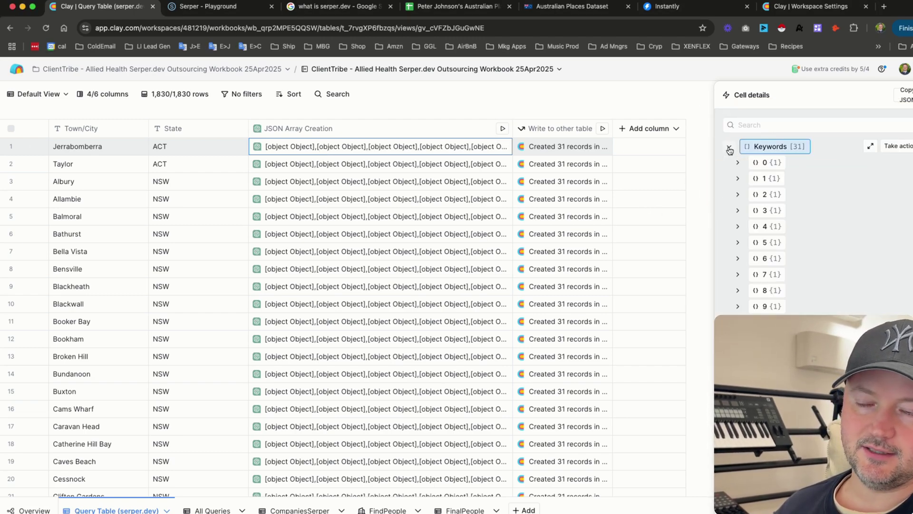
click(738, 162)
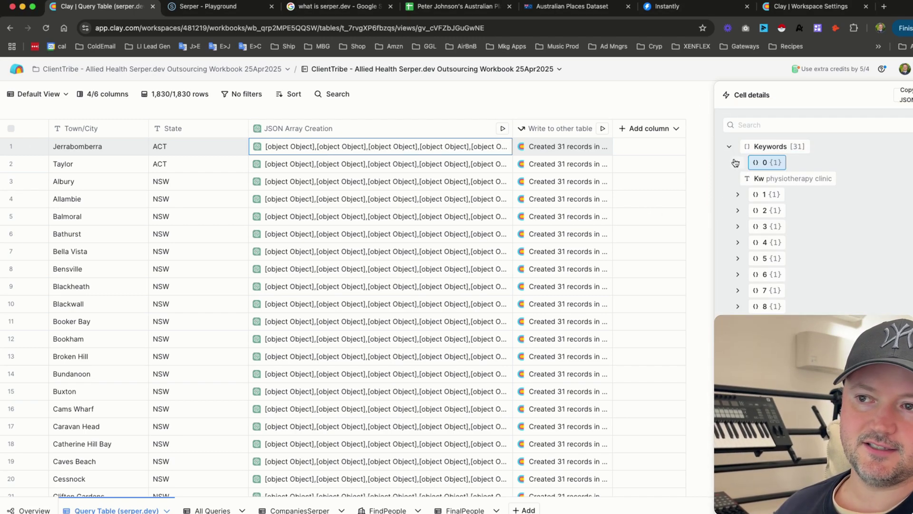
click(738, 195)
click(738, 226)
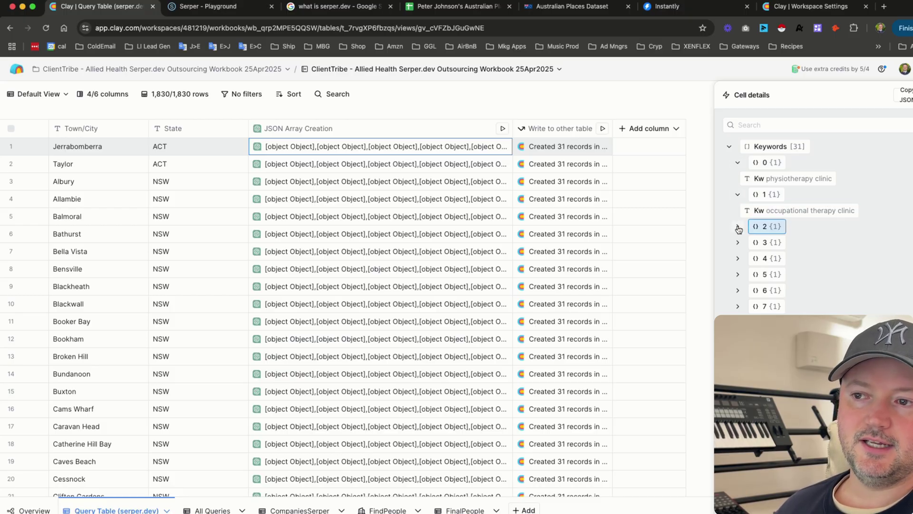
click(737, 259)
click(738, 291)
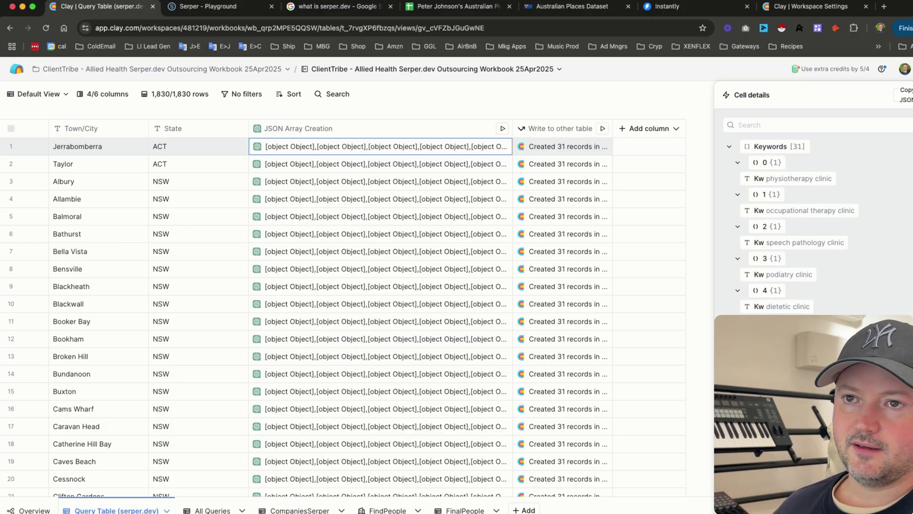
key(Escape)
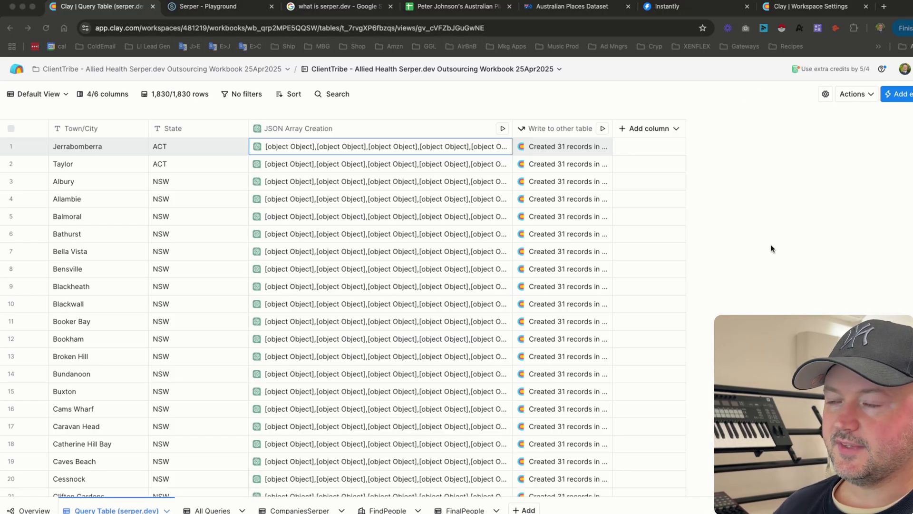
click(553, 109)
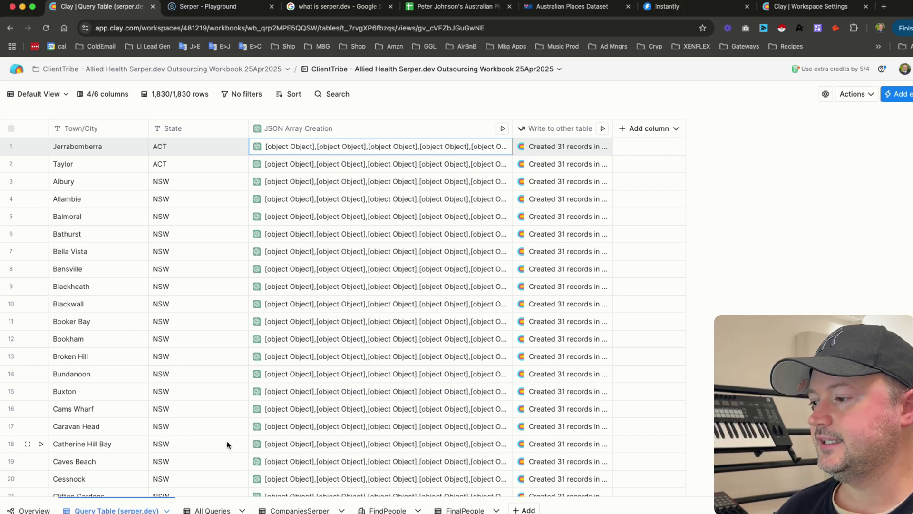
- Open the All Queries table and scroll right to the query, Serper.dev HTTP API and Write to Other Table columns
click(210, 511)
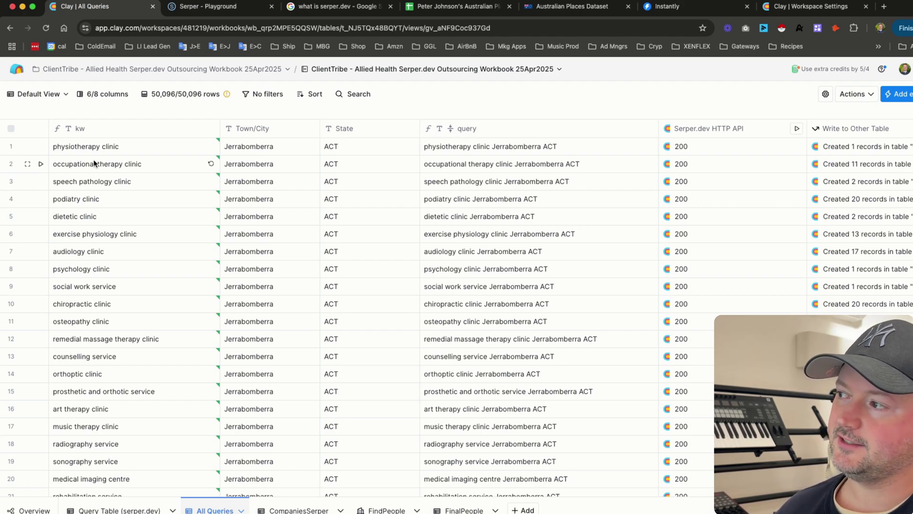
scroll(436, 169, right, 3)
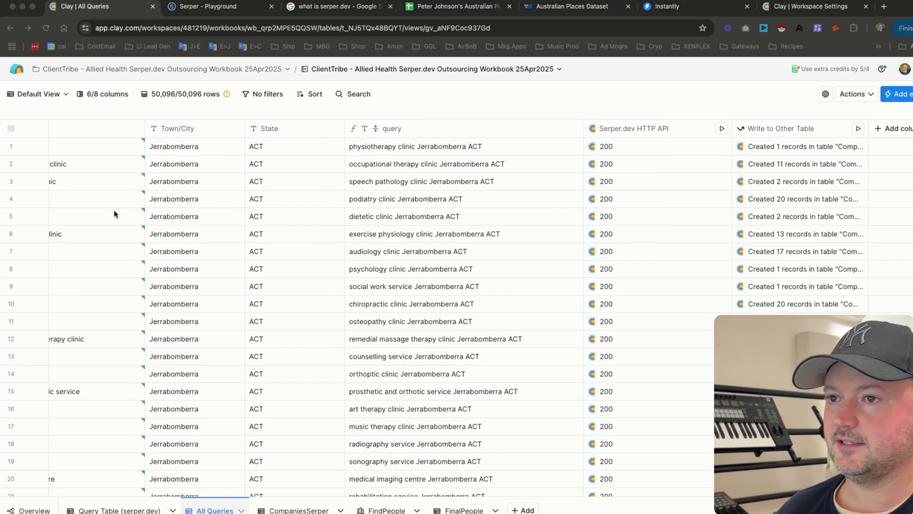
click(629, 133)
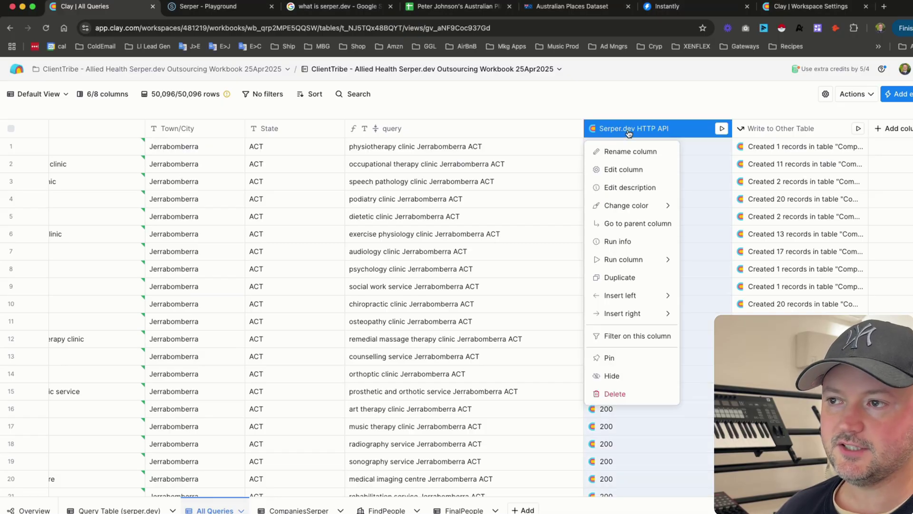
click(621, 170)
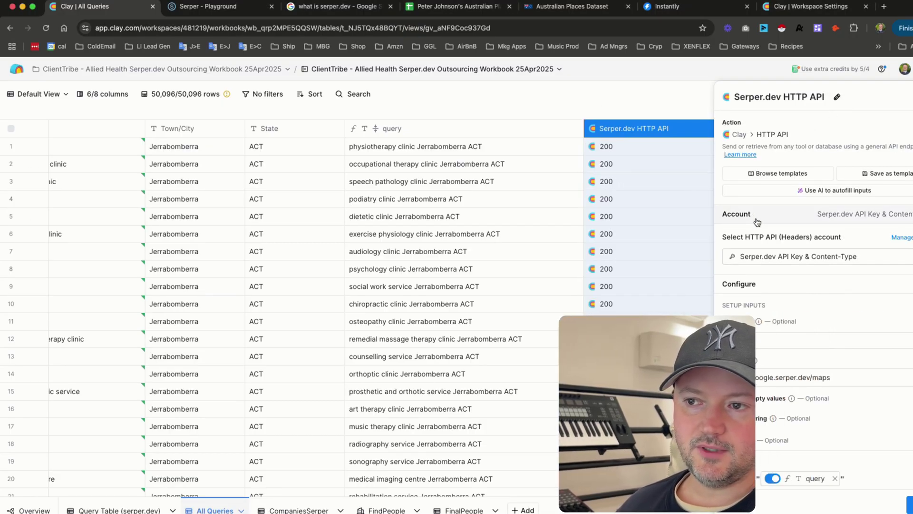
scroll(814, 260, down, 3)
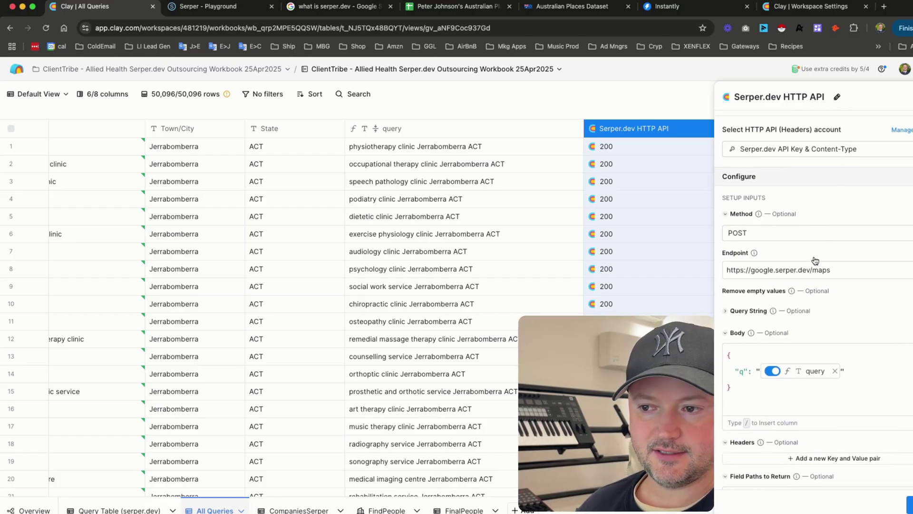
scroll(785, 247, up, 2)
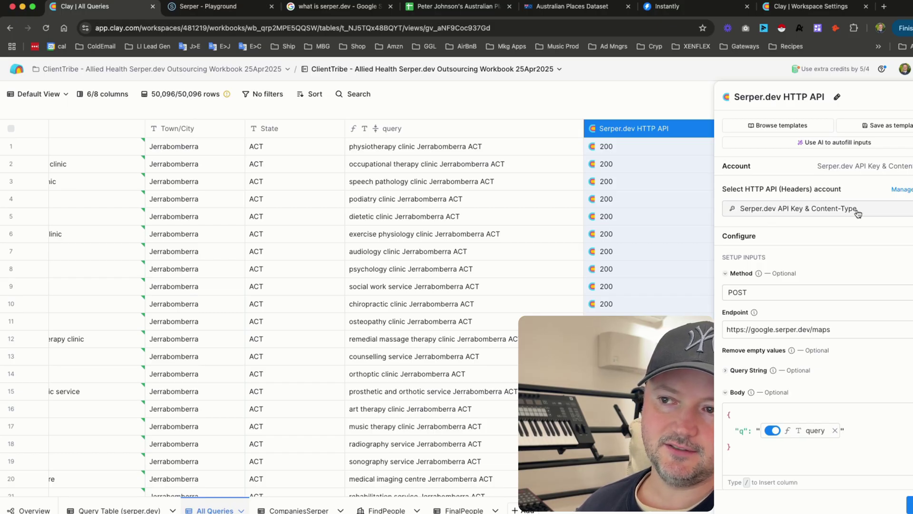
scroll(817, 257, down, 2)
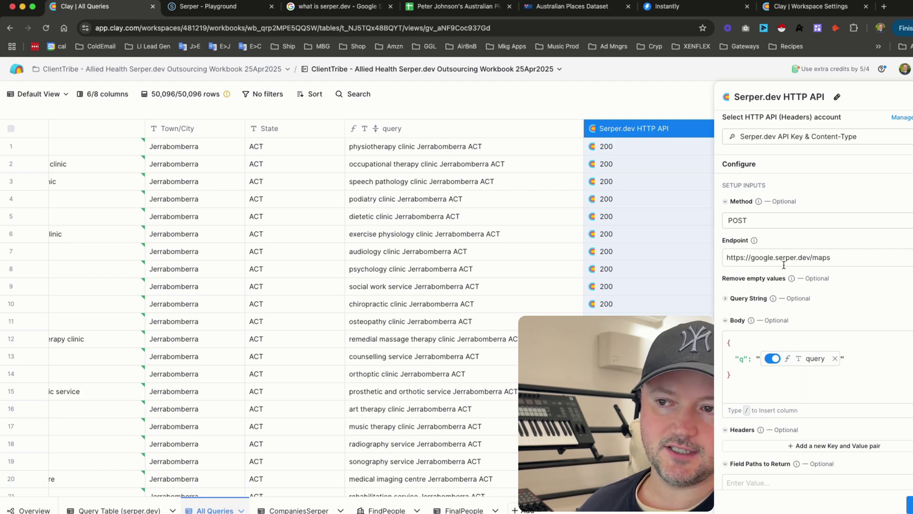
triple_click(840, 260)
click(829, 234)
scroll(829, 233, down, 3)
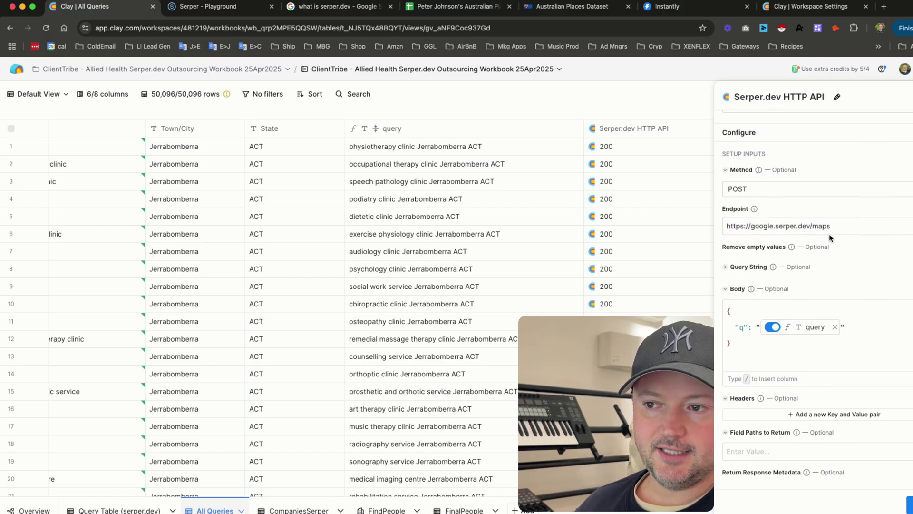
drag(737, 300, 717, 268)
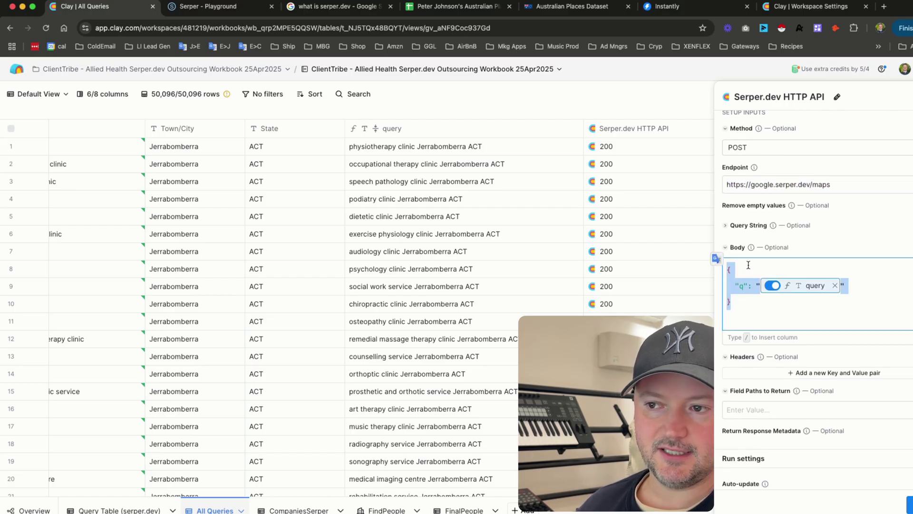
click(743, 303)
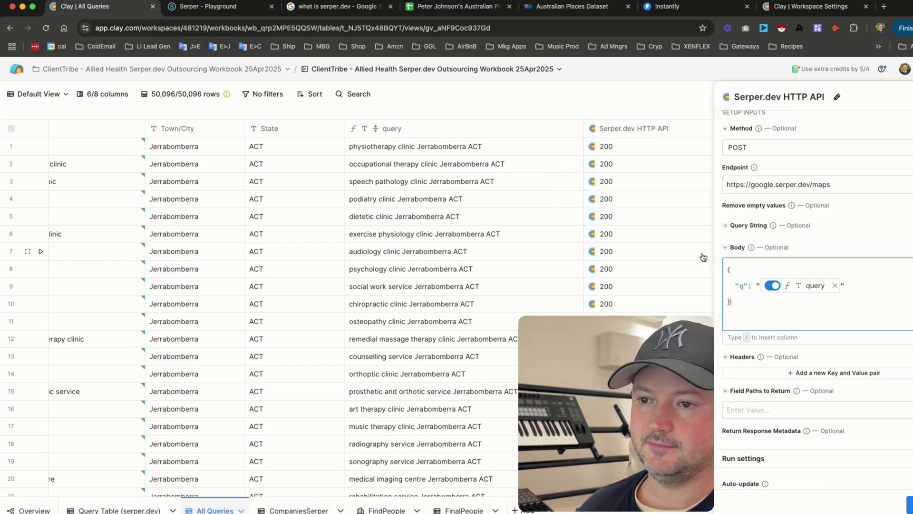
- Review the POST endpoint URL and the body mapping "q" to the query column once more
mouse_move(809, 290)
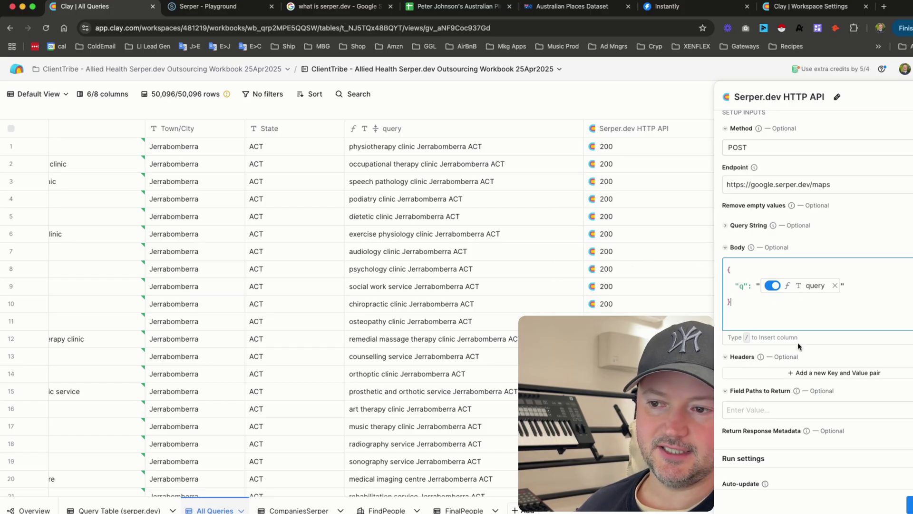
scroll(799, 345, down, 3)
scroll(798, 343, up, 5)
scroll(798, 344, down, 5)
scroll(799, 345, up, 8)
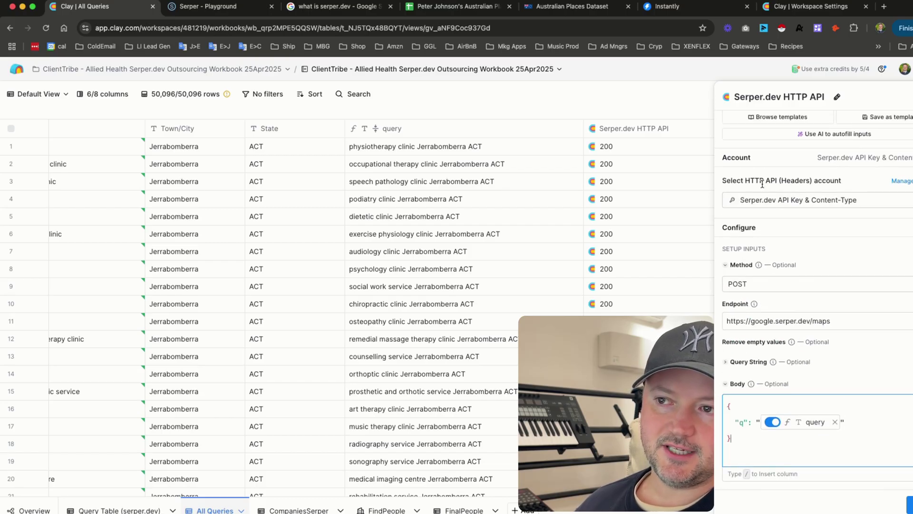
scroll(786, 182, down, 3)
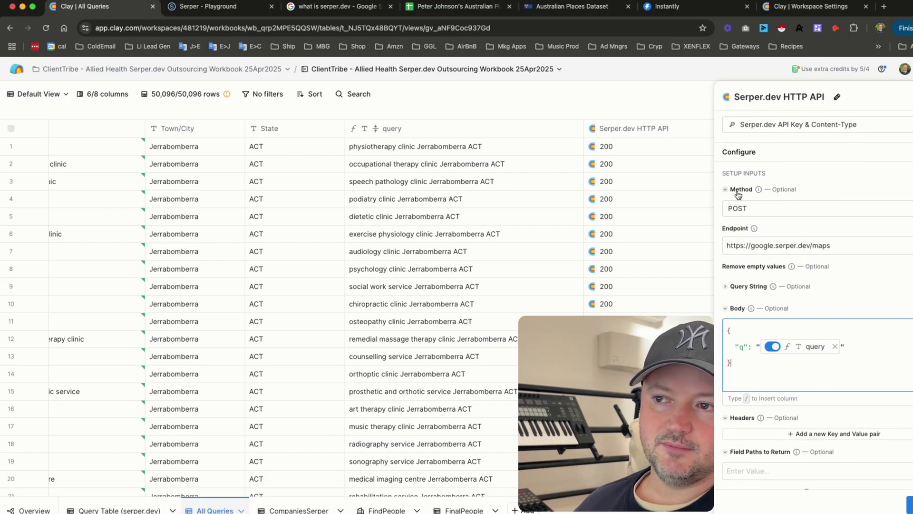
triple_click(830, 246)
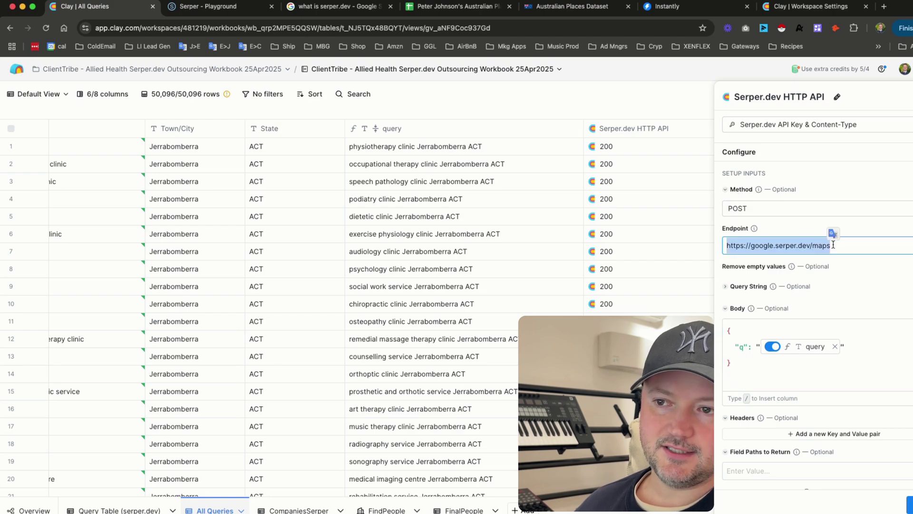
click(865, 267)
scroll(865, 267, down, 4)
drag(738, 282, 727, 237)
click(832, 324)
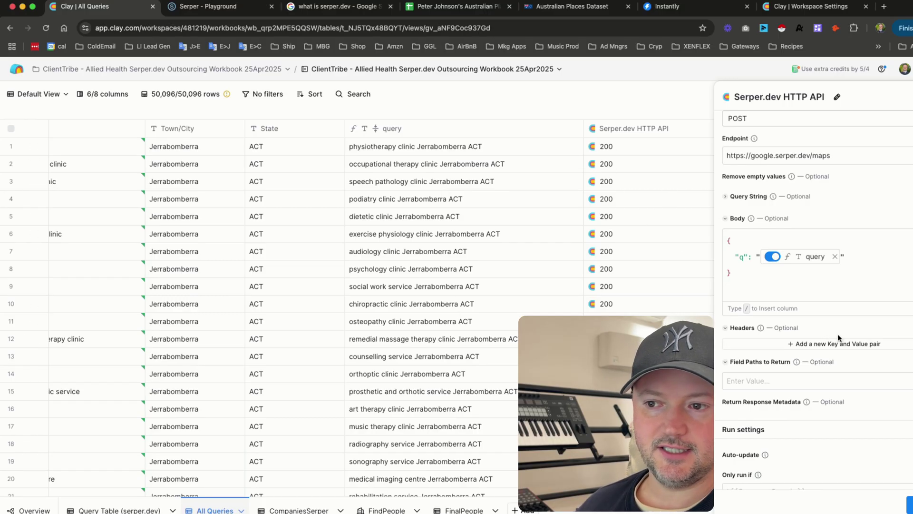
scroll(837, 333, down, 2)
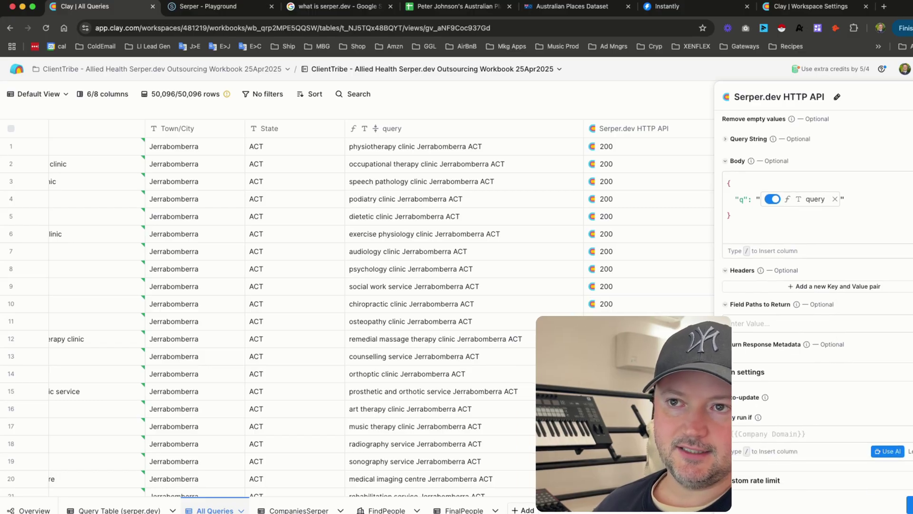
- Close the column settings and inspect the Places results for rows 1 and 2, row 2 holding 11 places
key(Escape)
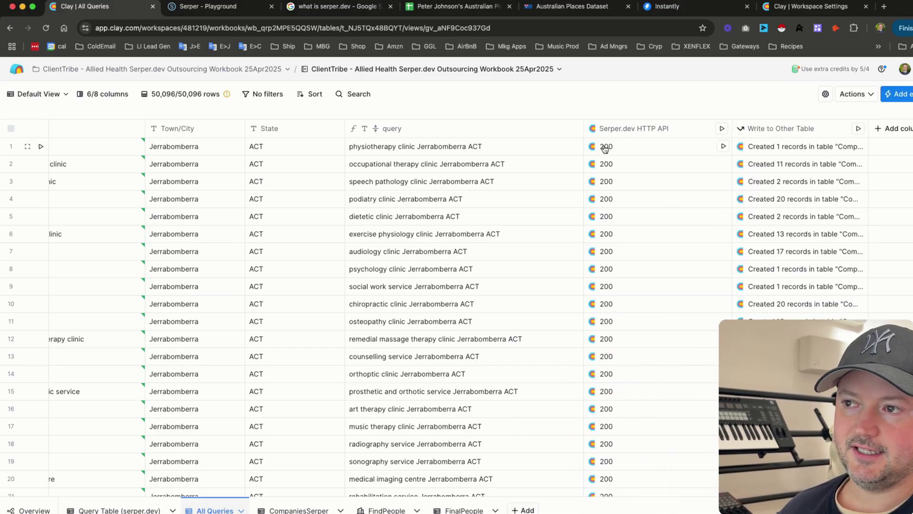
click(605, 148)
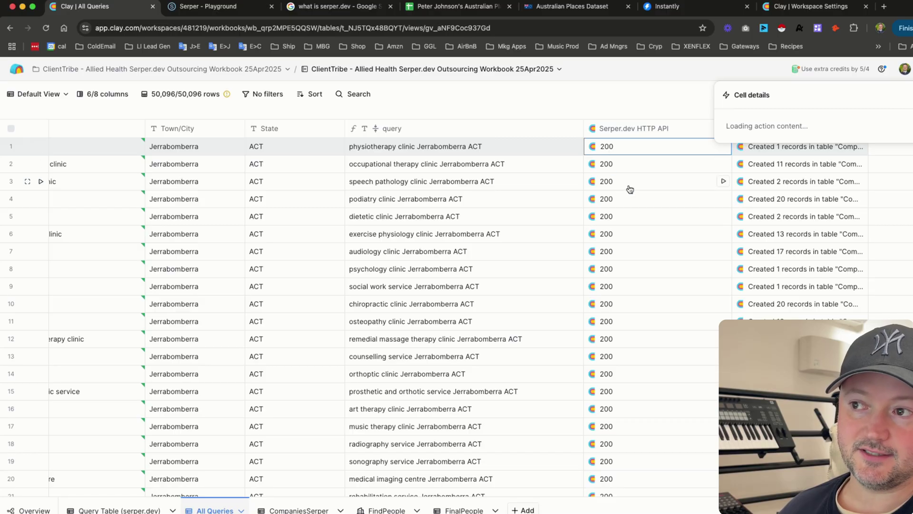
click(729, 163)
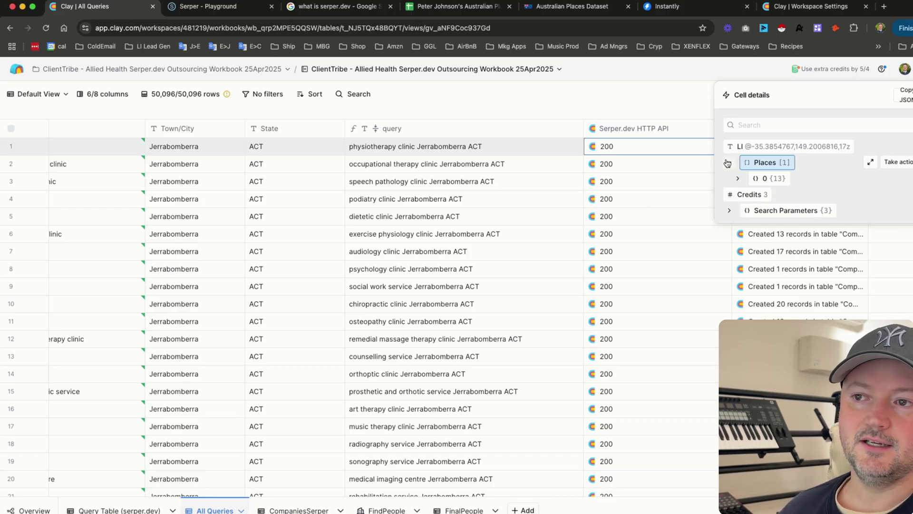
click(737, 179)
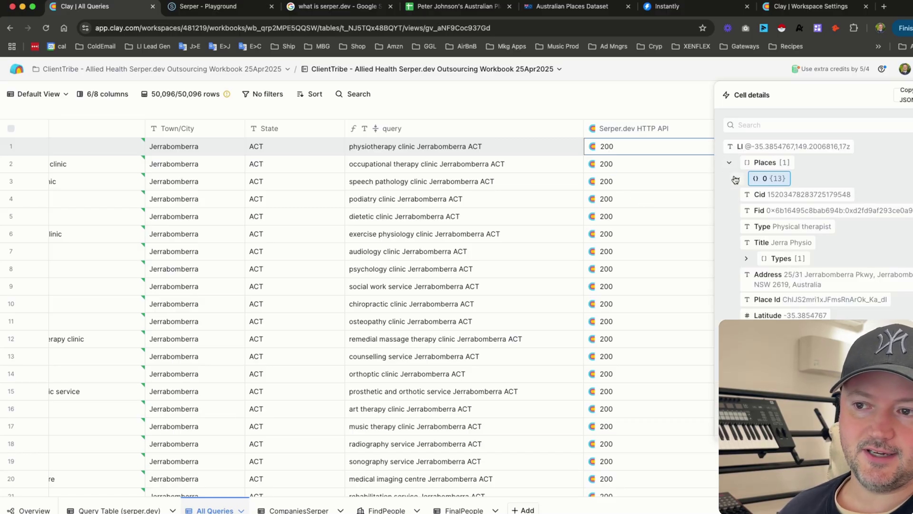
key(Down)
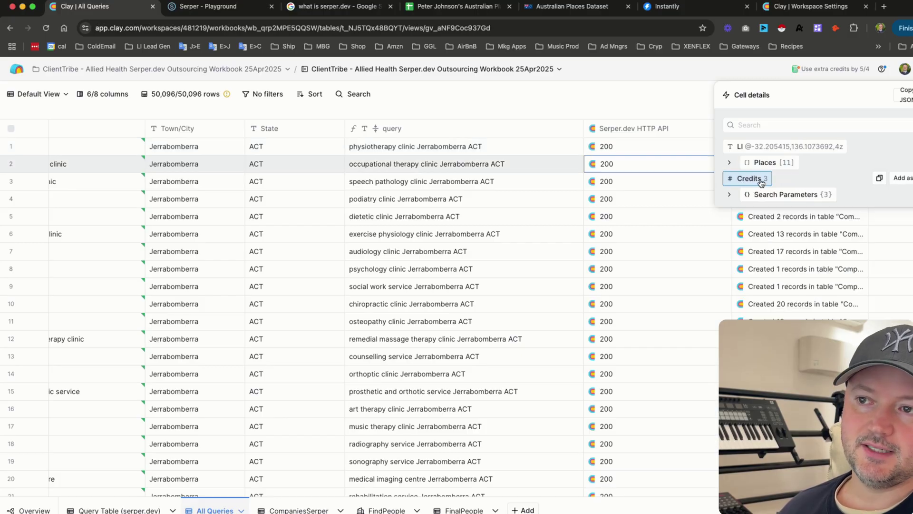
click(730, 162)
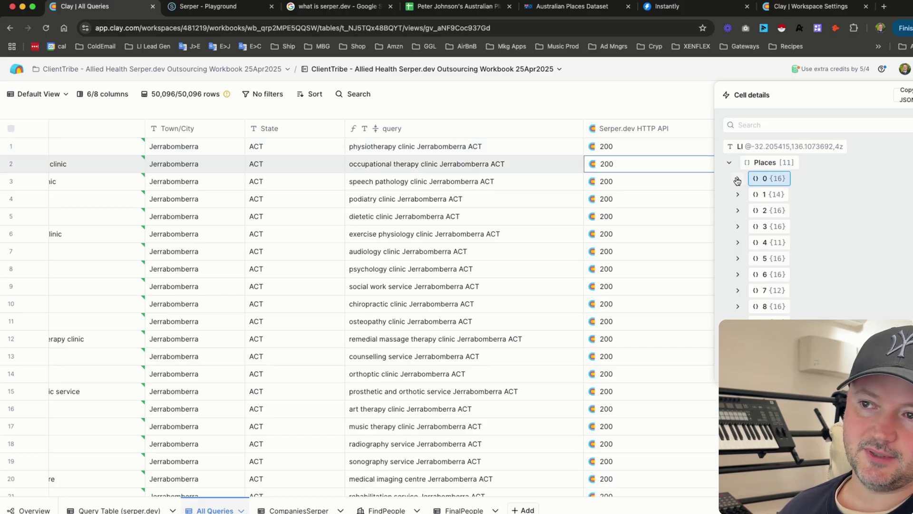
click(736, 180)
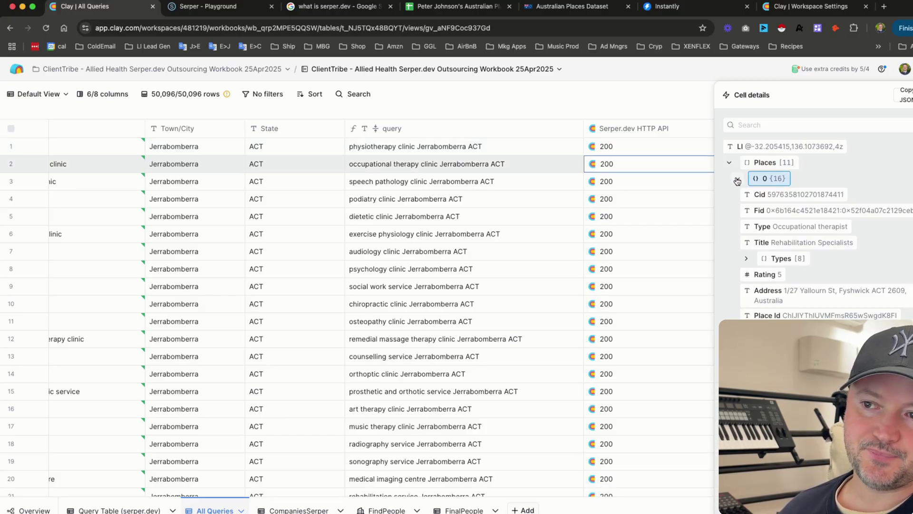
click(736, 180)
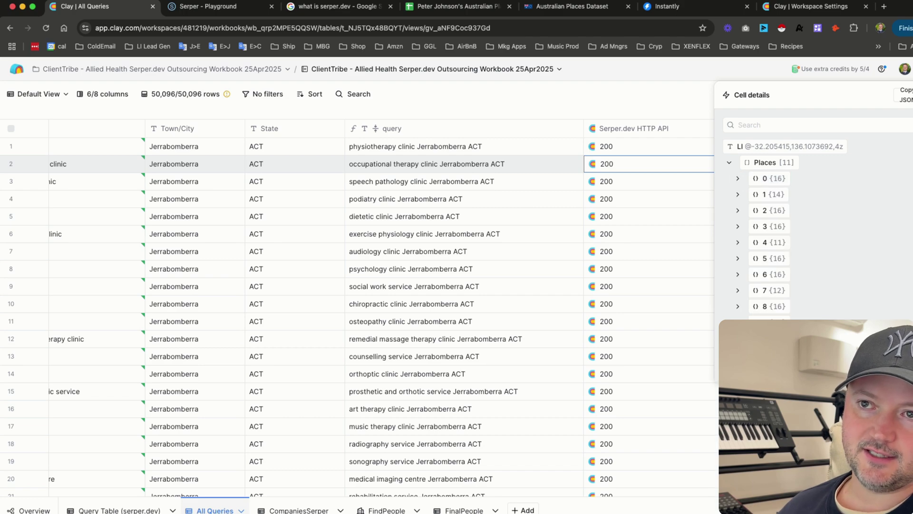
key(Escape)
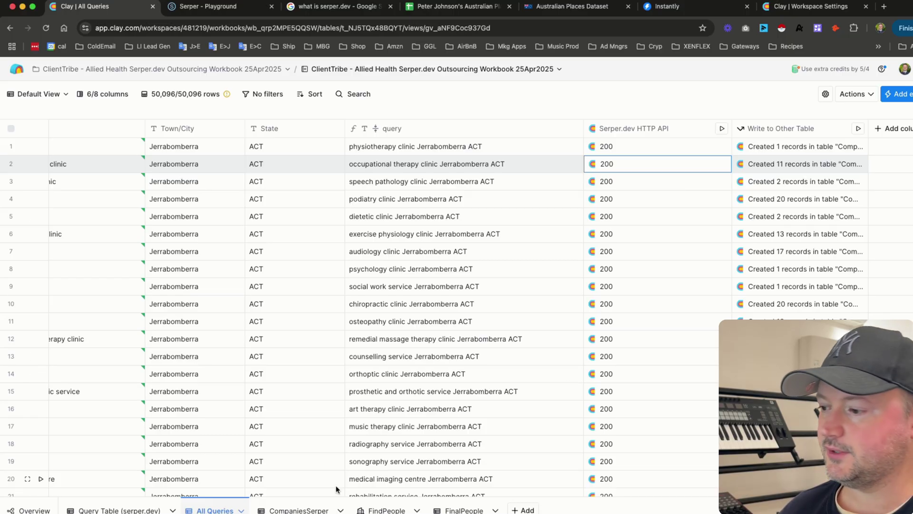
click(297, 510)
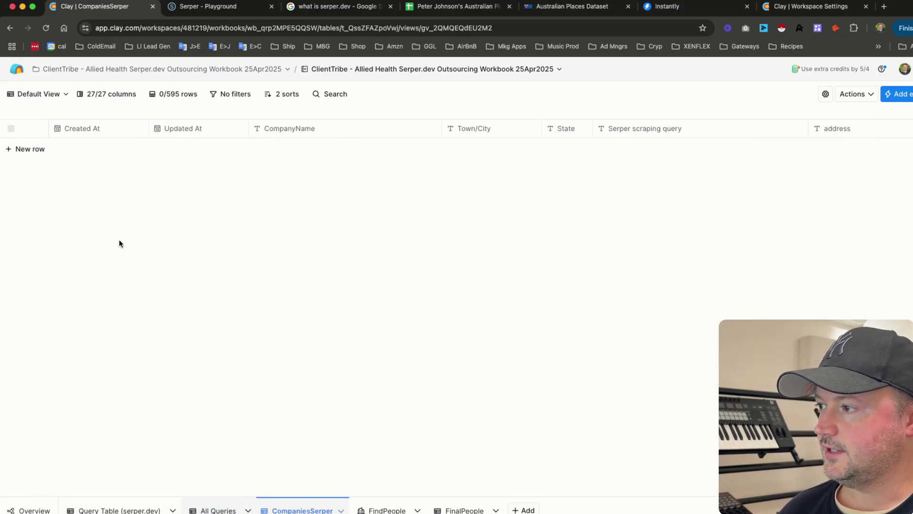
scroll(483, 155, right, 10)
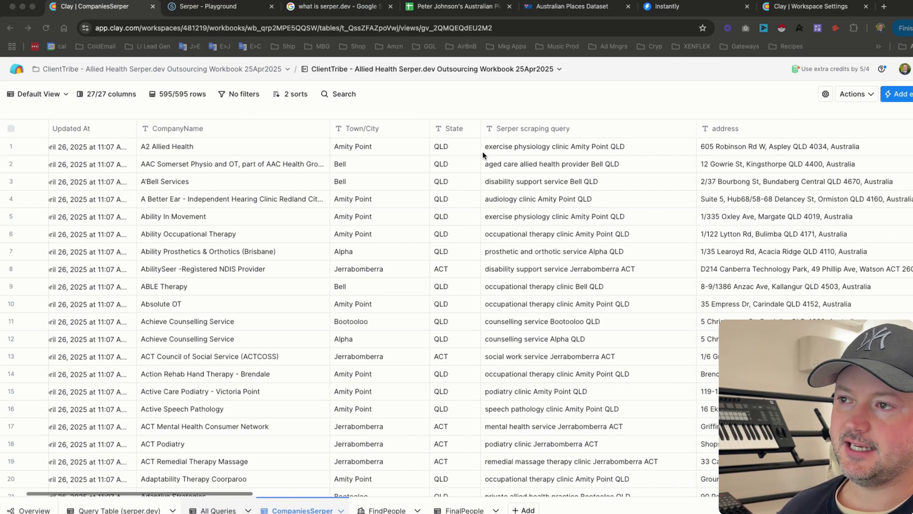
scroll(482, 155, right, 5)
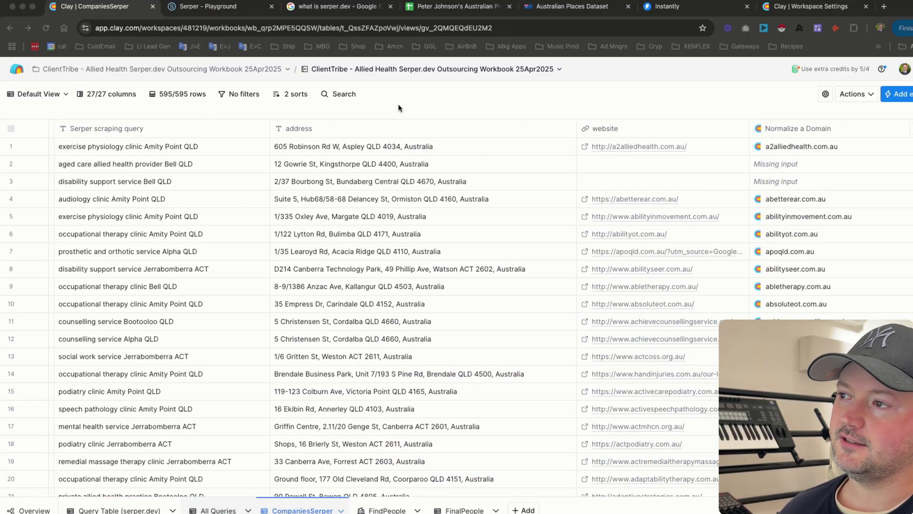
scroll(438, 237, right, 8)
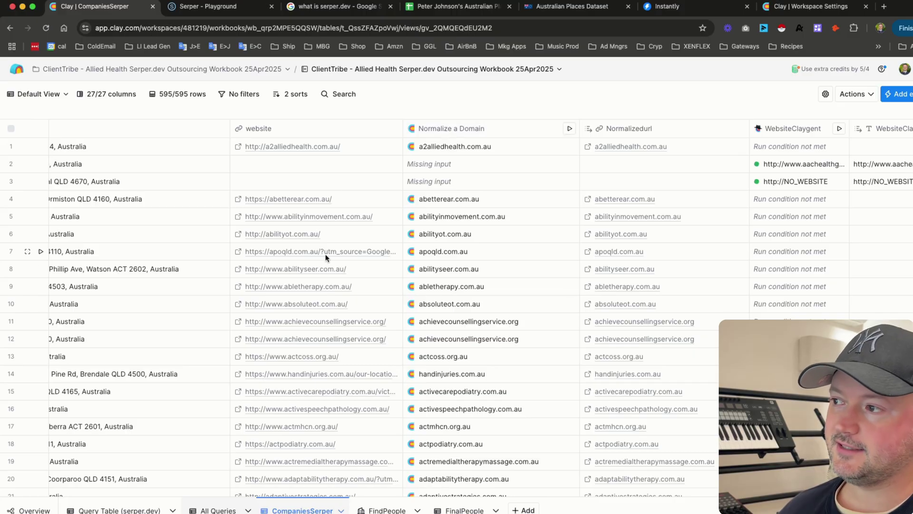
scroll(444, 231, right, 4)
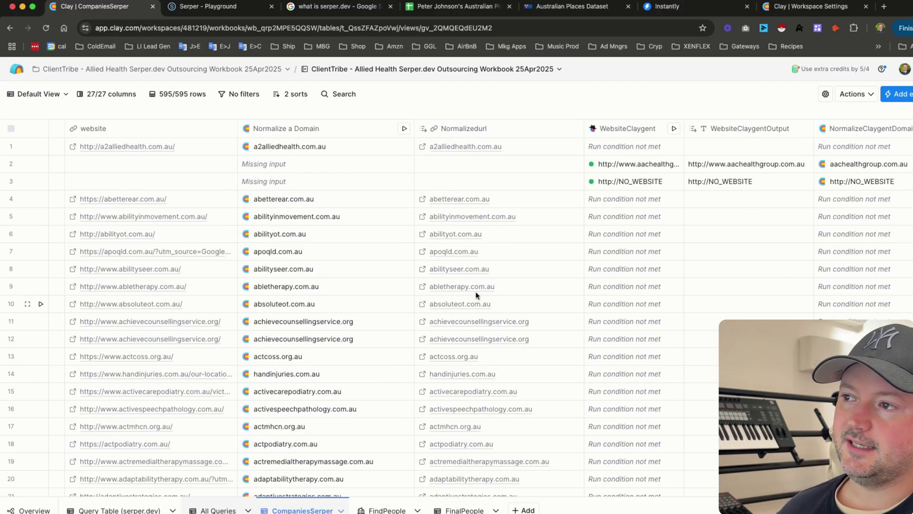
scroll(473, 228, right, 3)
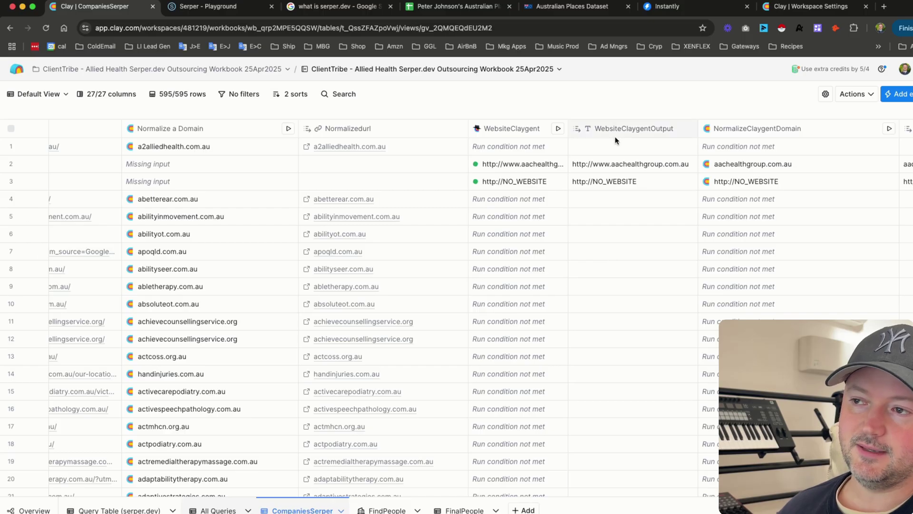
scroll(665, 199, right, 5)
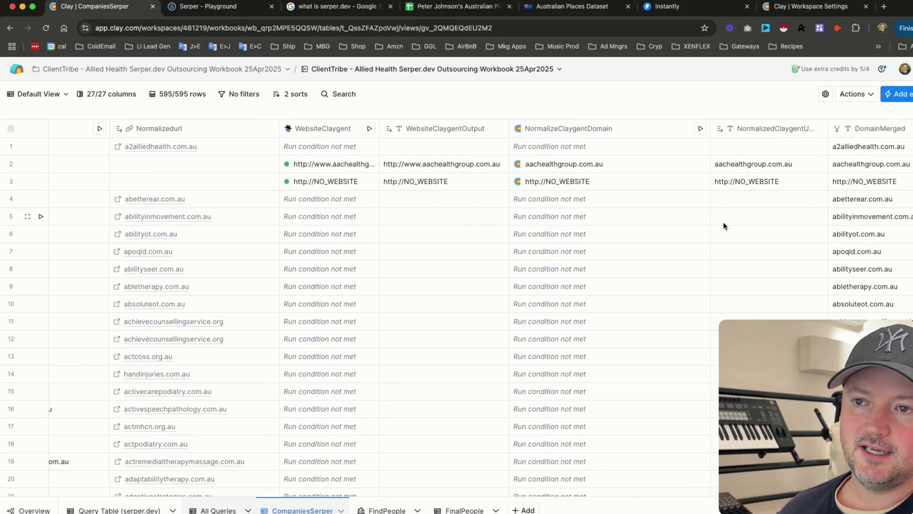
scroll(723, 226, right, 3)
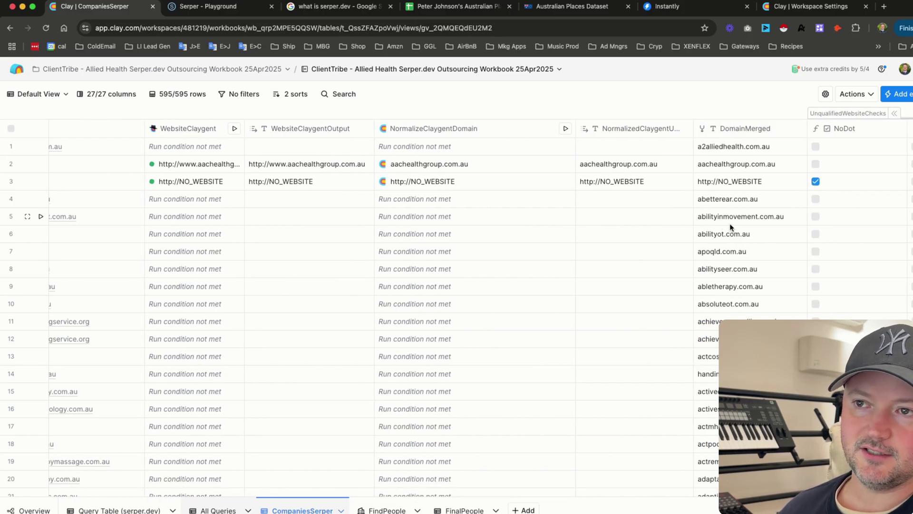
scroll(730, 227, right, 7)
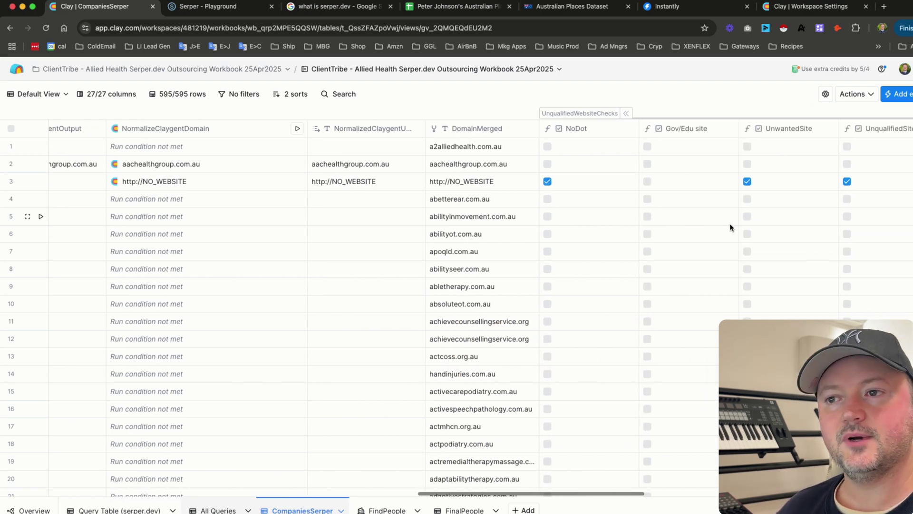
scroll(548, 241, right, 3)
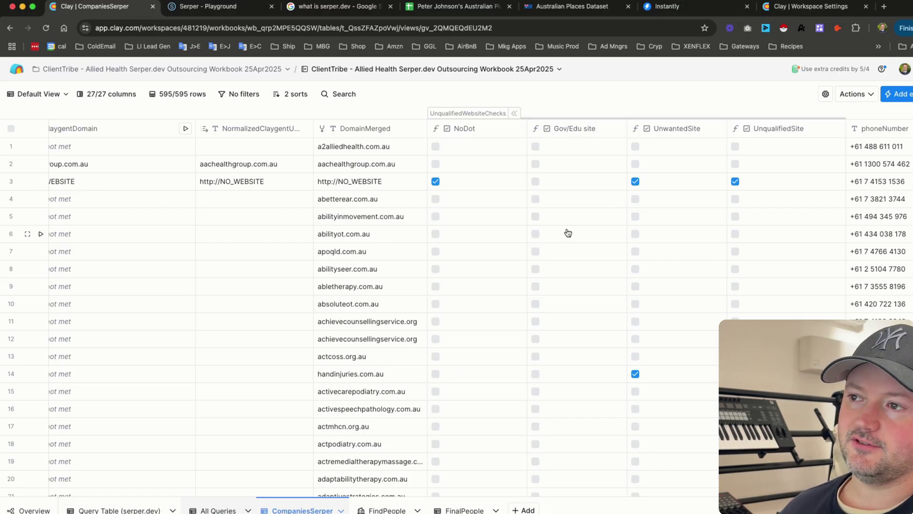
scroll(566, 231, down, 5)
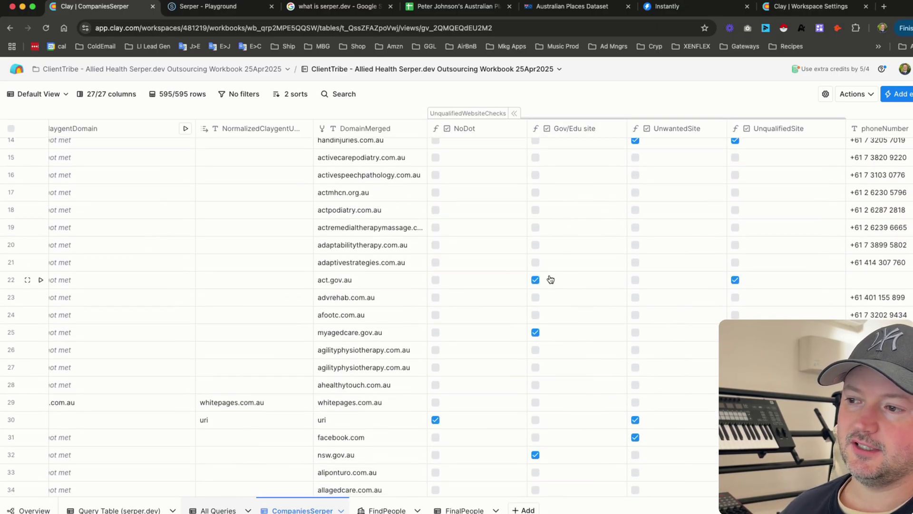
scroll(466, 331, right, 3)
scroll(595, 209, up, 5)
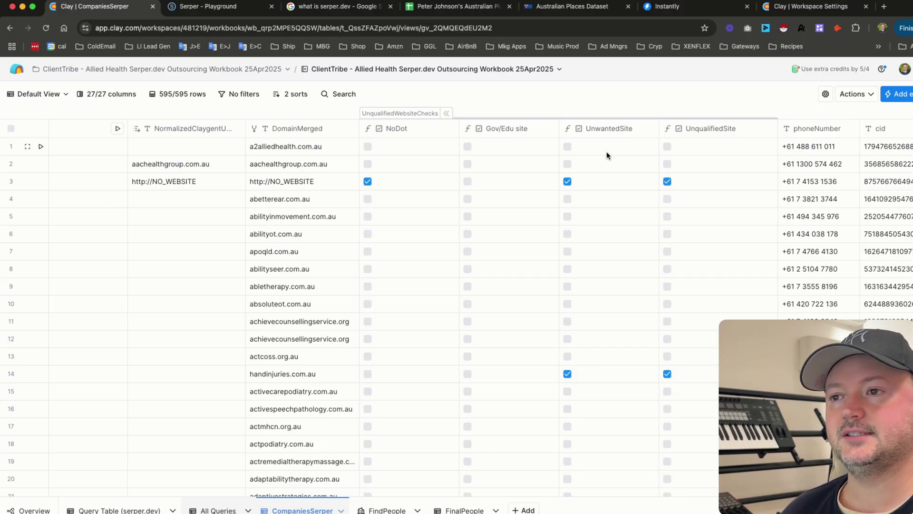
scroll(464, 203, right, 3)
scroll(523, 162, left, 2)
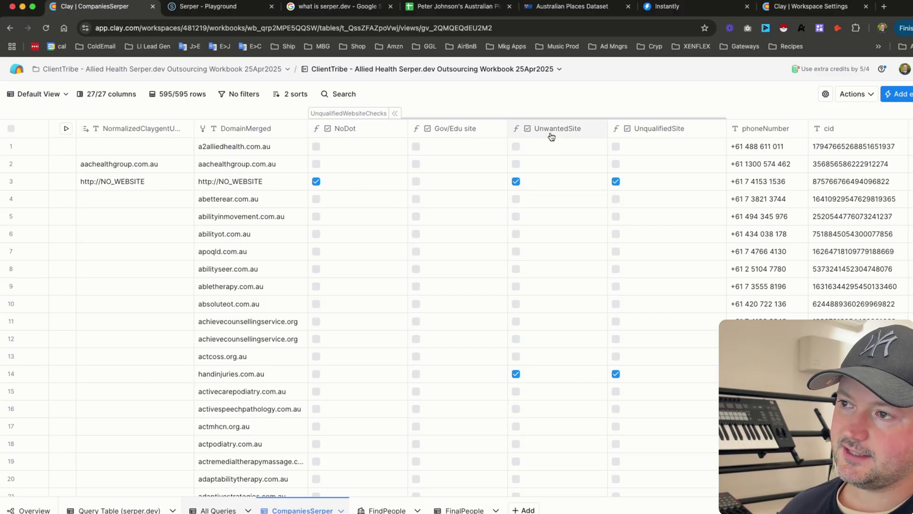
click(660, 135)
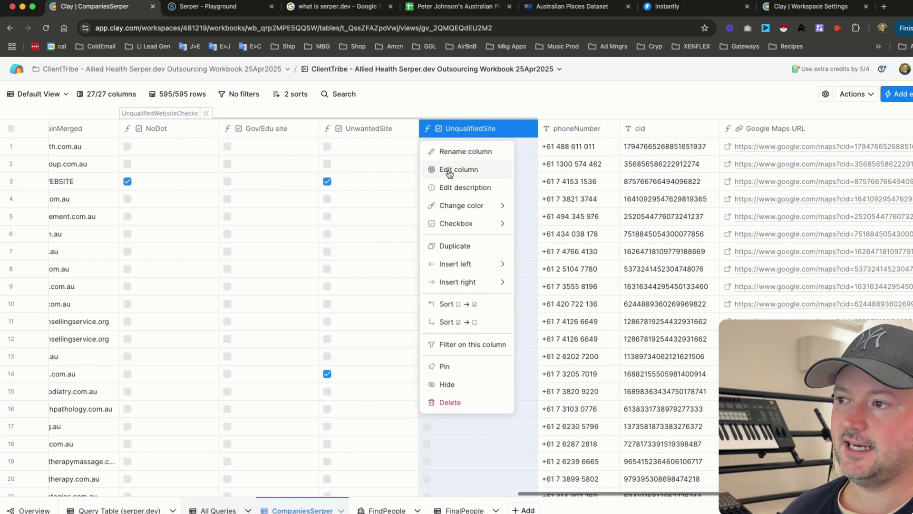
scroll(457, 283, right, 10)
scroll(457, 283, right, 4)
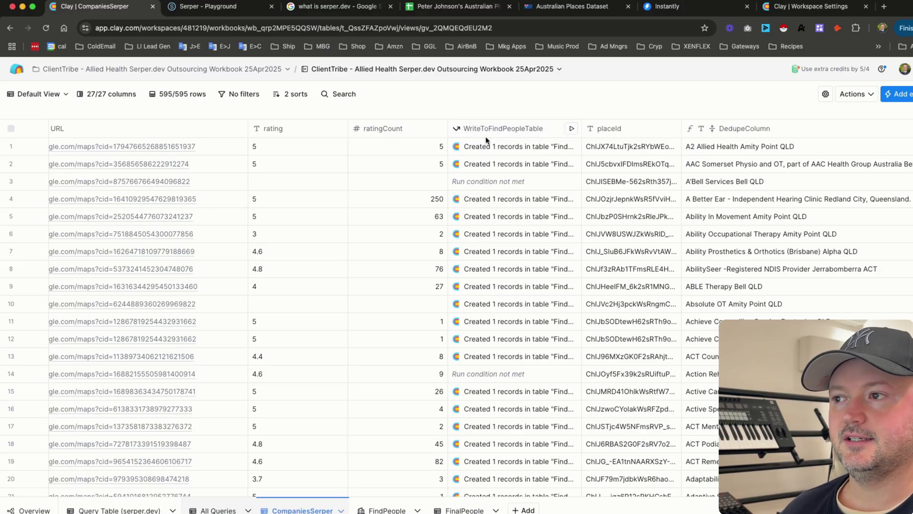
scroll(378, 497, right, 5)
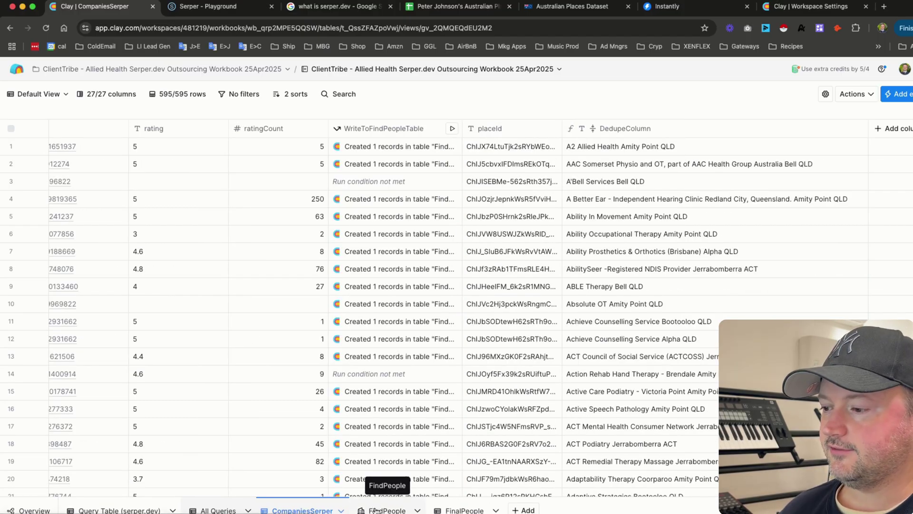
- Open the FindPeople table and read row 1's full list of job titles
click(386, 509)
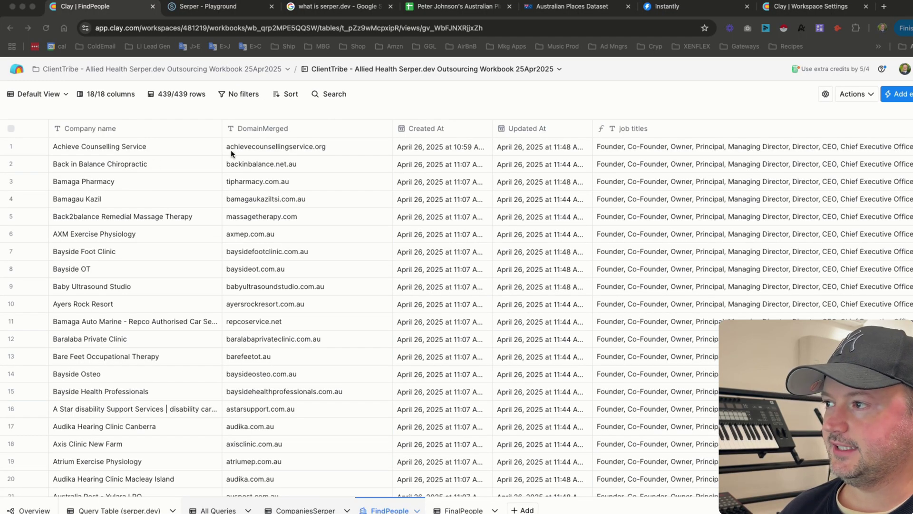
scroll(265, 153, right, 10)
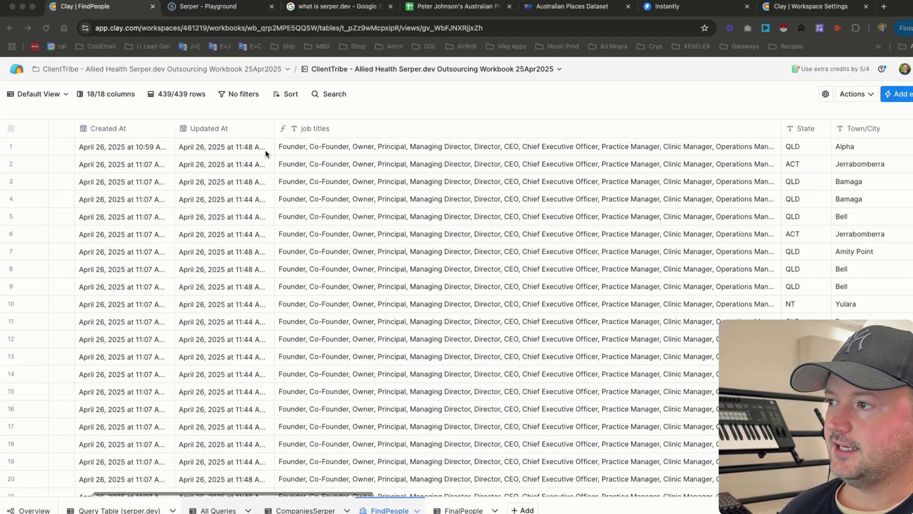
double_click(471, 151)
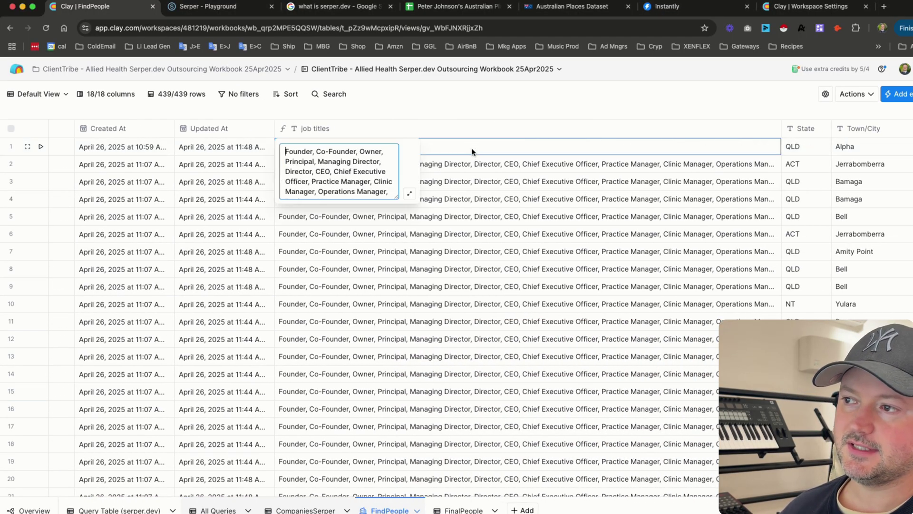
click(410, 192)
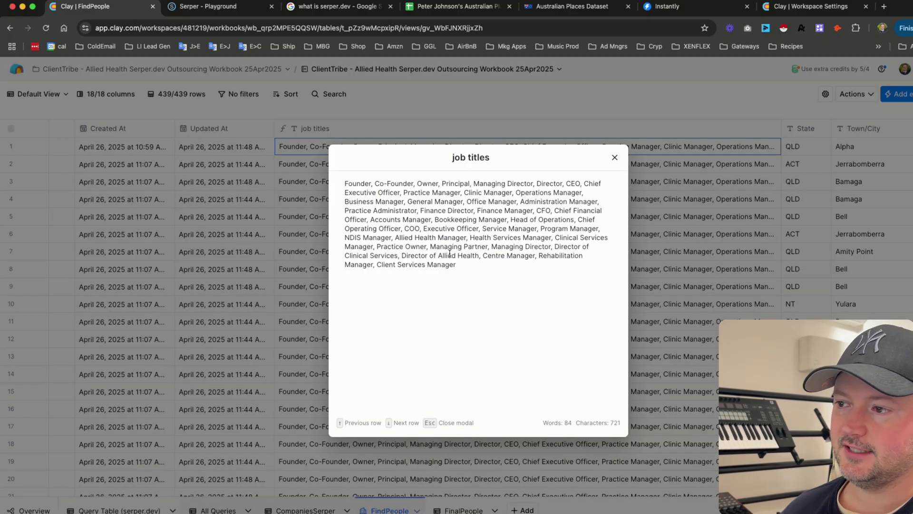
drag(458, 266, 316, 182)
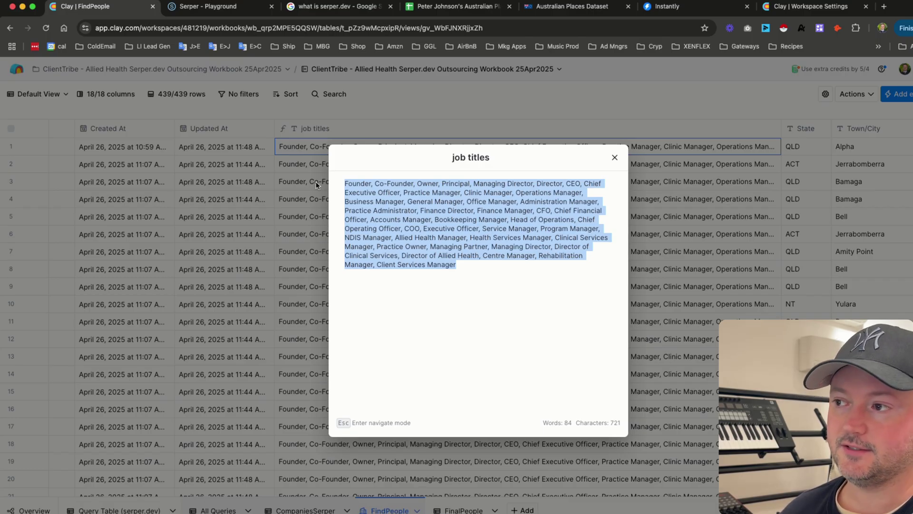
key(Escape)
key(Escape)
- Check the FindPeopleClaygent column options and scroll across the people-finding and Serper scraping columns
scroll(295, 138, right, 10)
click(299, 133)
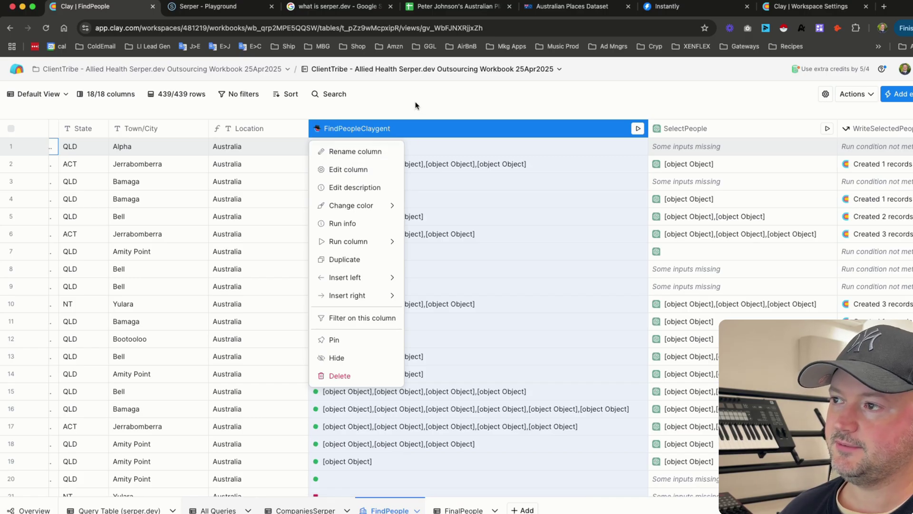
click(390, 118)
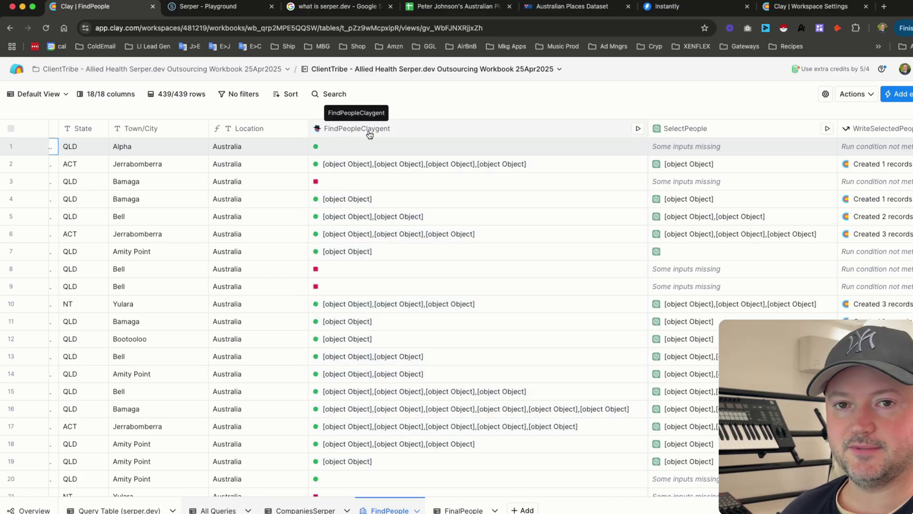
scroll(350, 190, left, 10)
scroll(158, 158, right, 5)
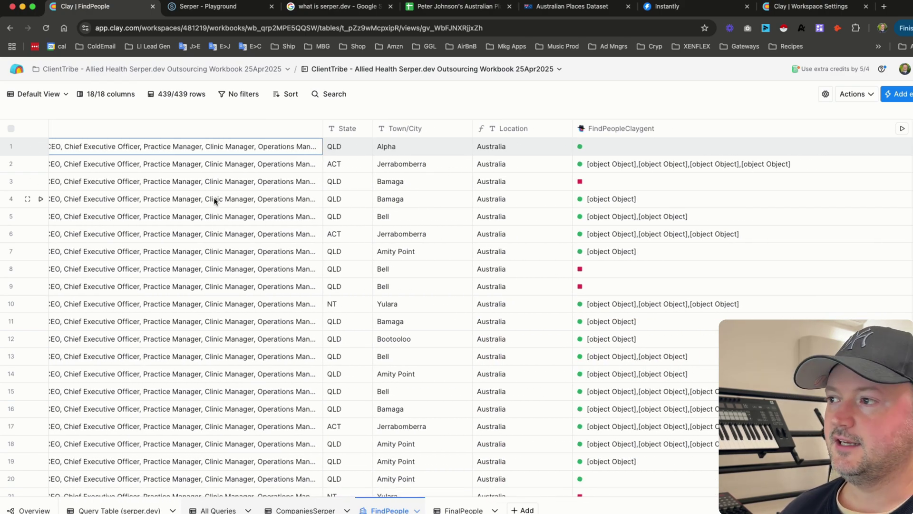
scroll(193, 200, left, 10)
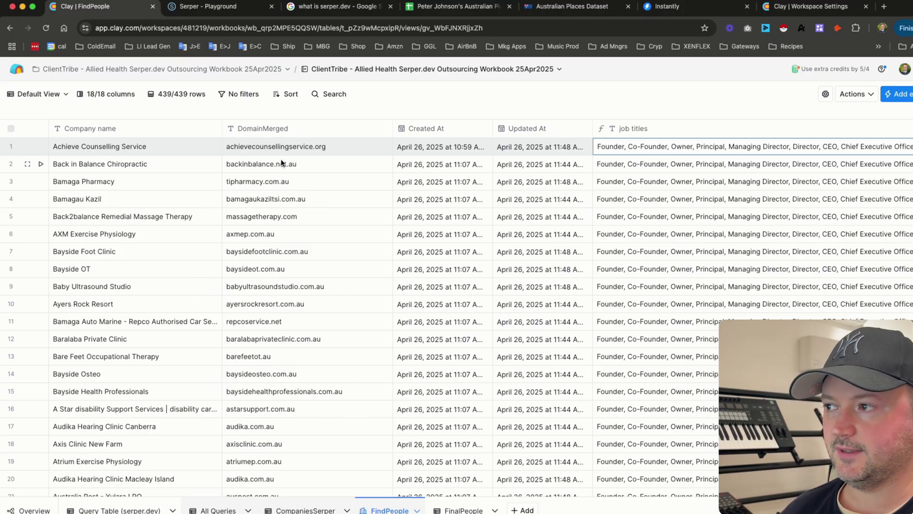
scroll(280, 159, right, 15)
scroll(280, 159, right, 8)
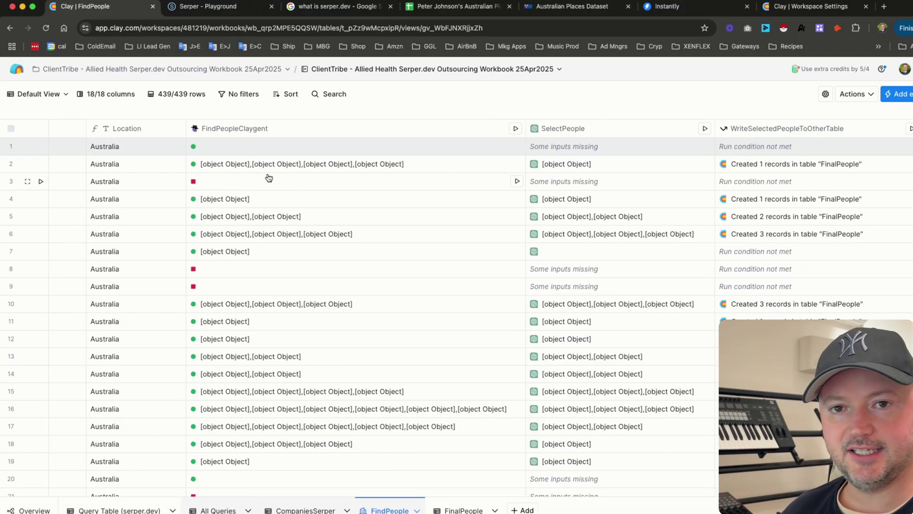
scroll(369, 175, left, 10)
scroll(369, 176, right, 8)
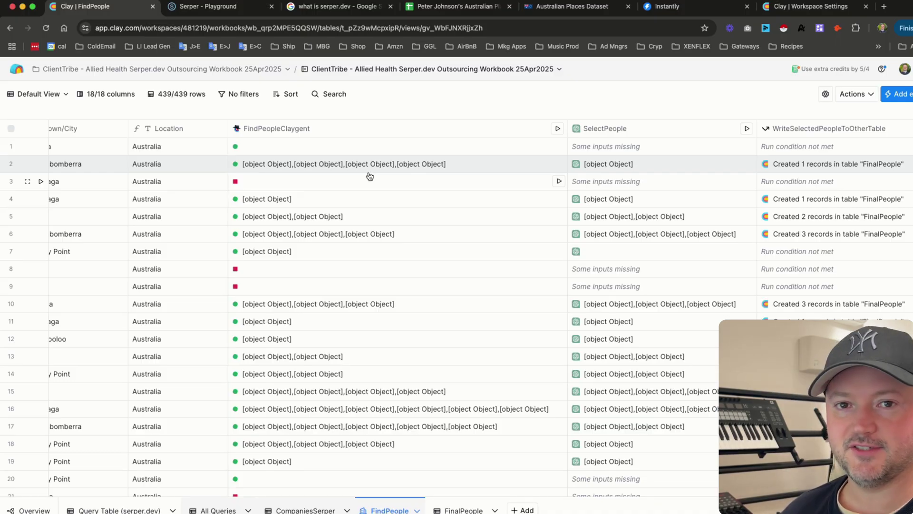
scroll(370, 176, right, 4)
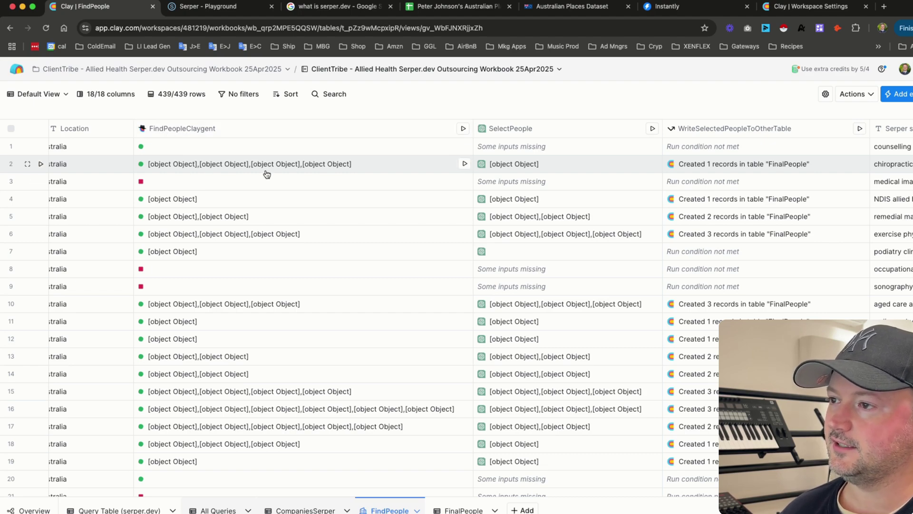
scroll(266, 173, left, 10)
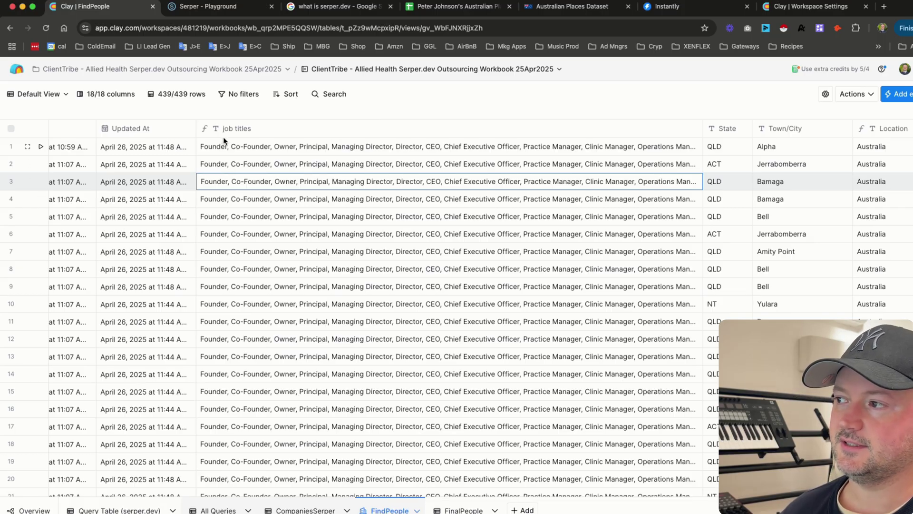
scroll(297, 265, right, 9)
scroll(297, 266, right, 3)
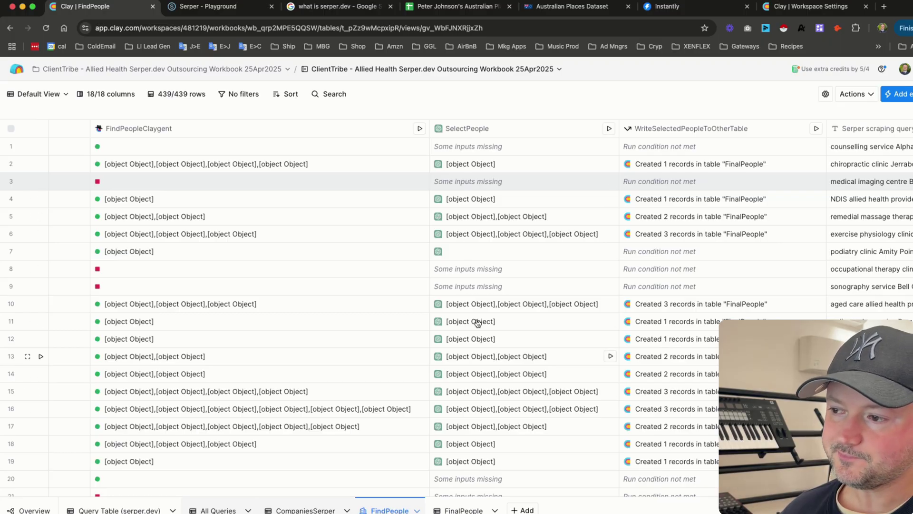
scroll(471, 311, left, 2)
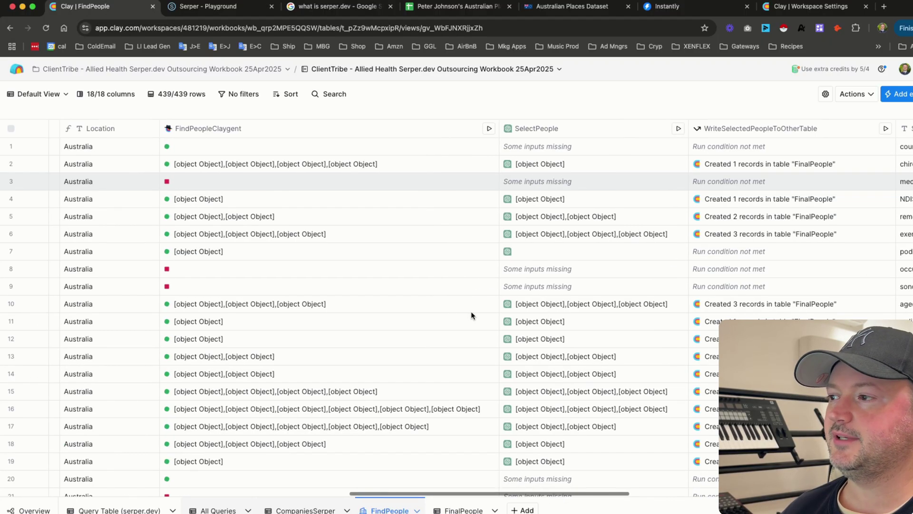
scroll(333, 304, right, 4)
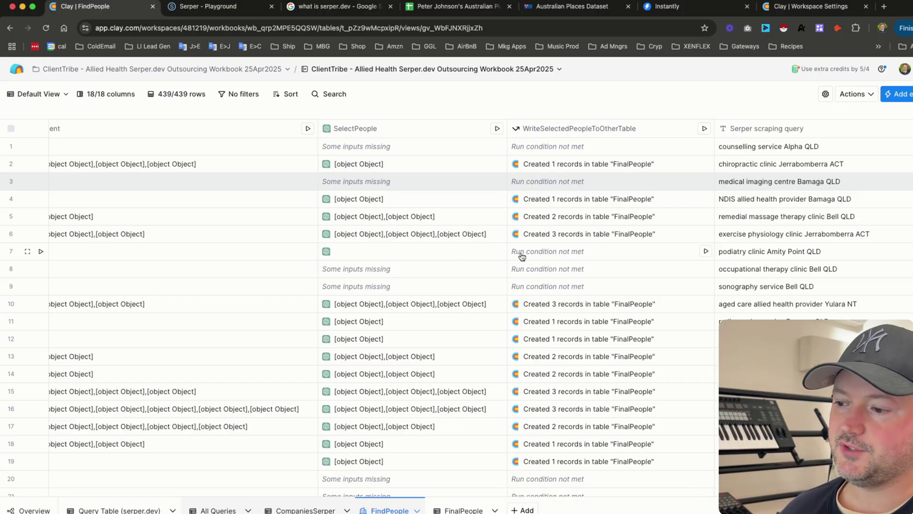
scroll(520, 254, right, 3)
scroll(520, 256, right, 10)
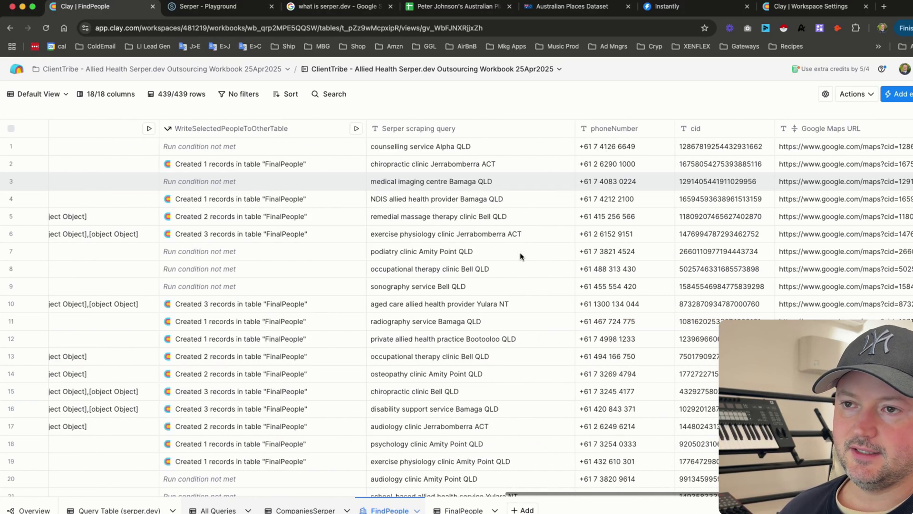
click(457, 509)
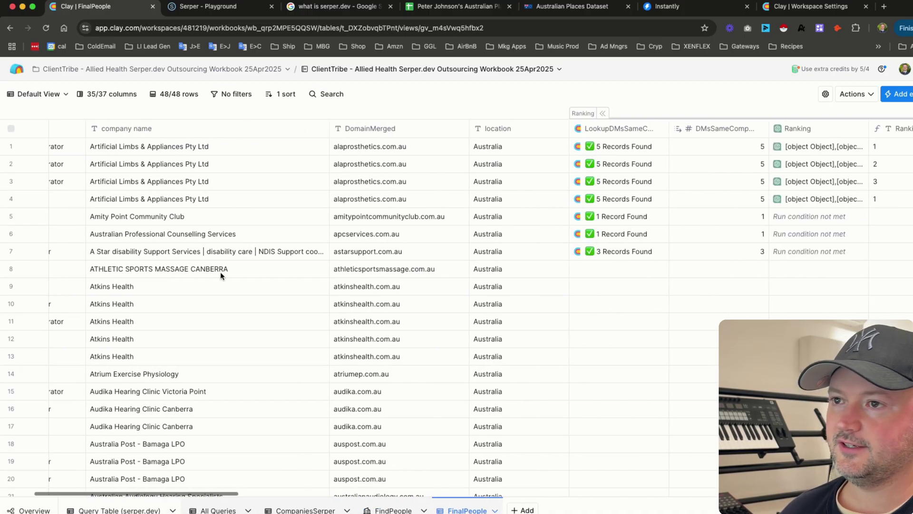
scroll(221, 272, right, 5)
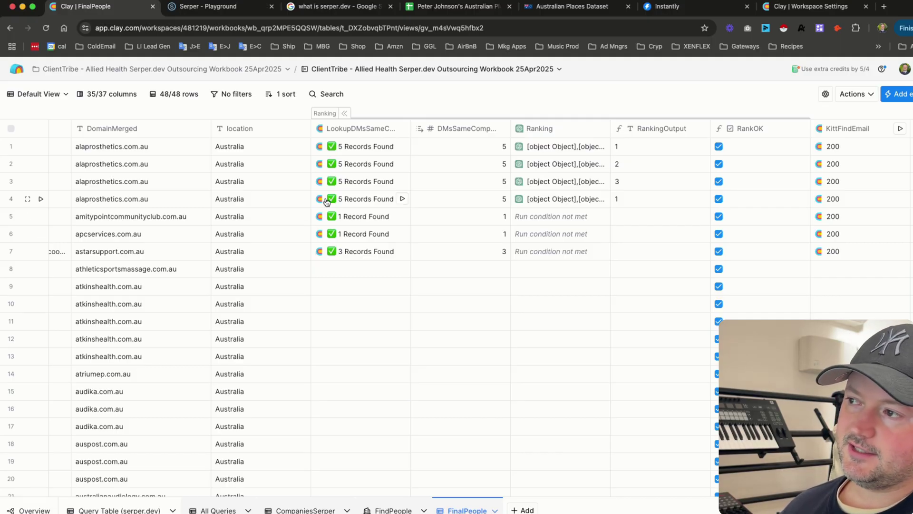
mouse_move(408, 128)
drag(408, 128, 470, 127)
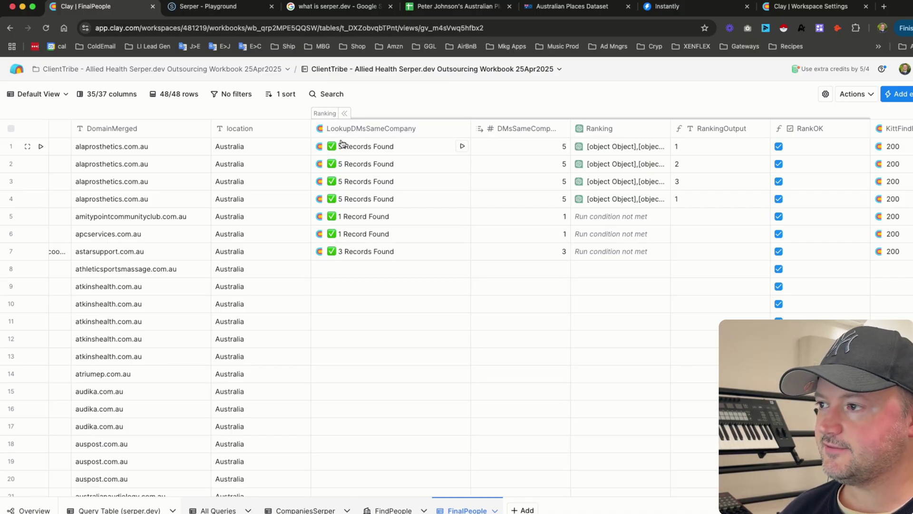
scroll(315, 185, left, 5)
scroll(307, 208, right, 6)
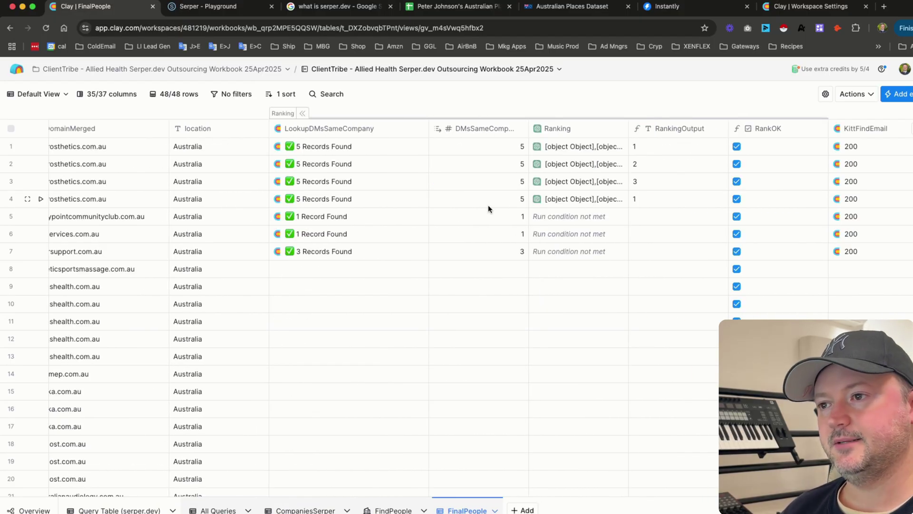
scroll(488, 205, right, 2)
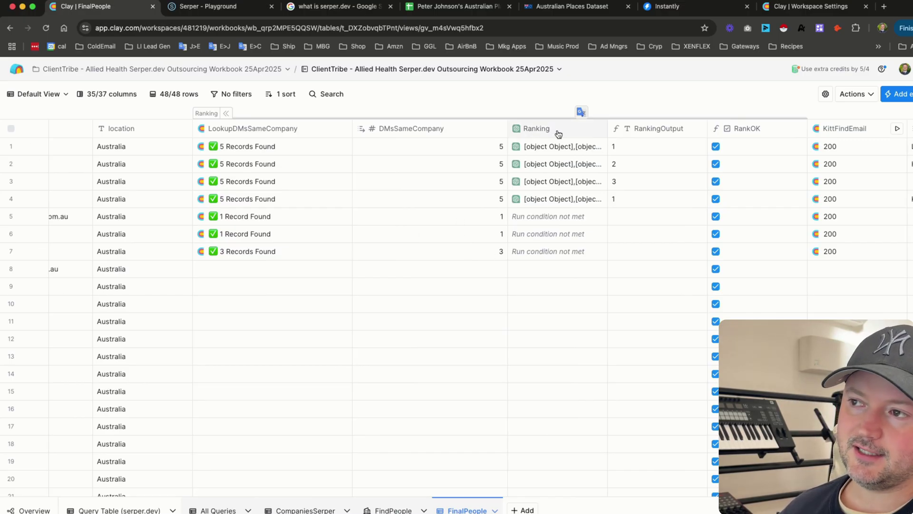
scroll(398, 195, right, 2)
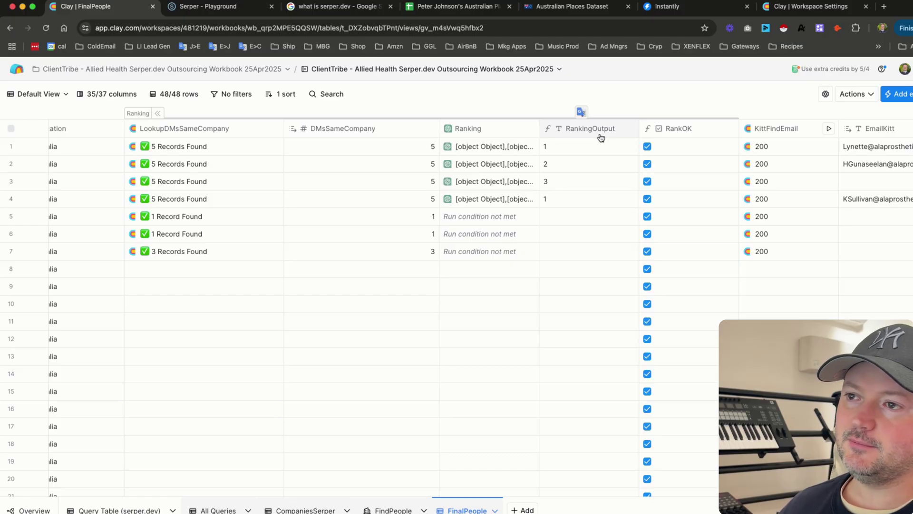
scroll(416, 181, right, 3)
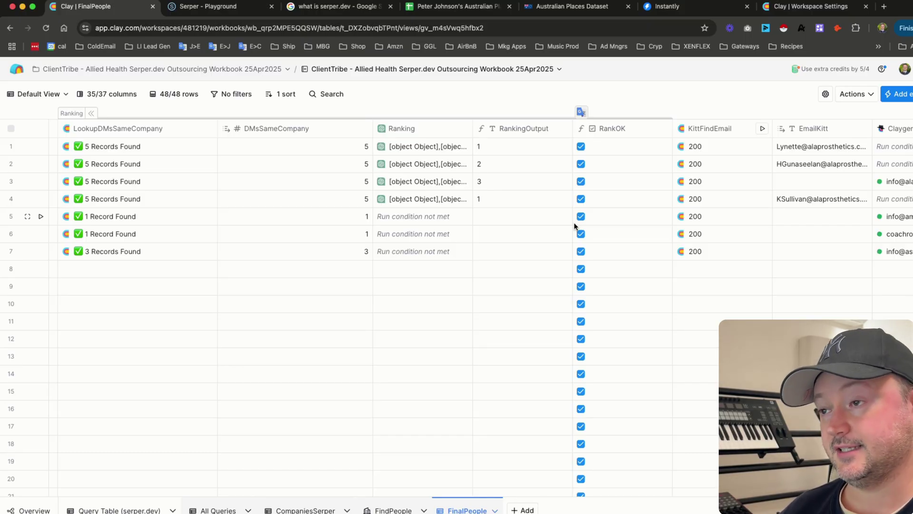
scroll(575, 226, right, 5)
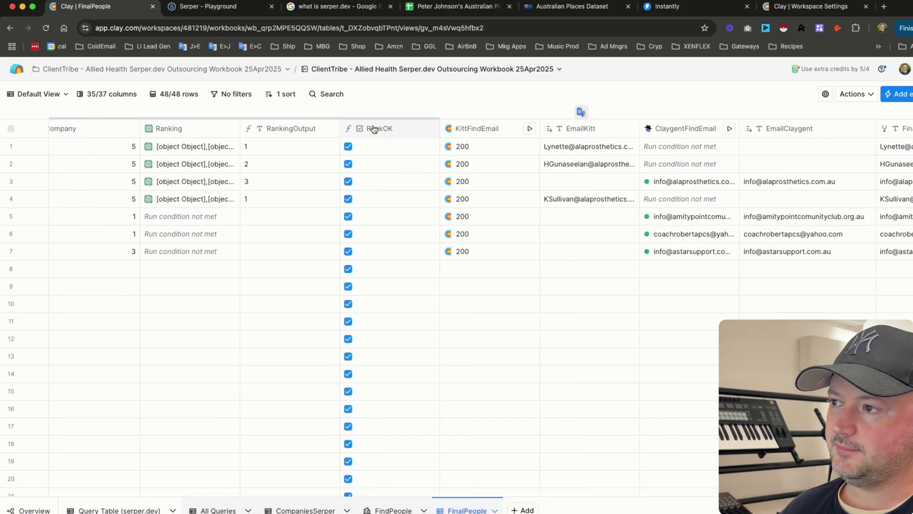
scroll(332, 216, right, 2)
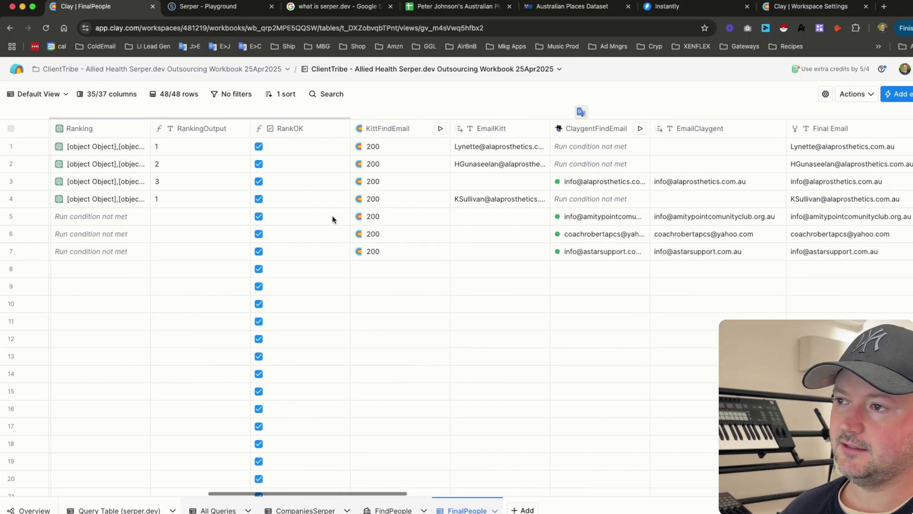
scroll(299, 273, right, 2)
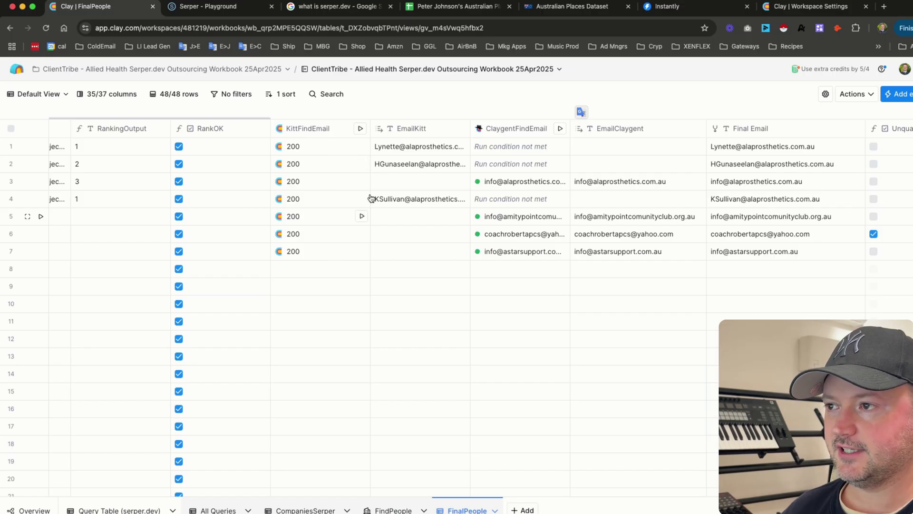
scroll(297, 205, right, 3)
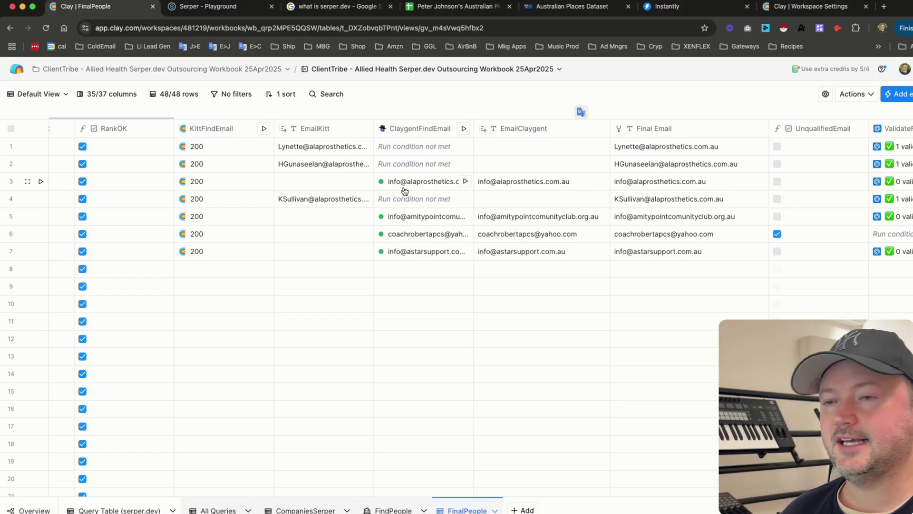
scroll(405, 191, right, 8)
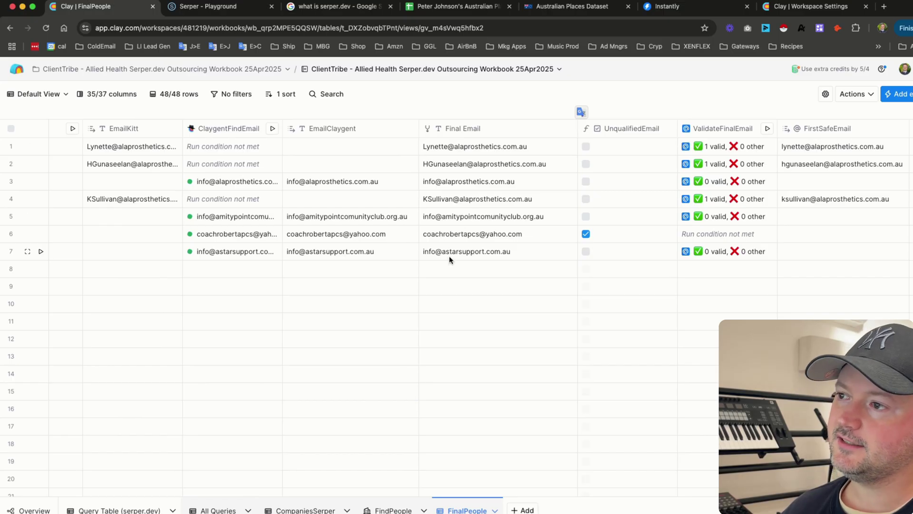
scroll(444, 170, right, 4)
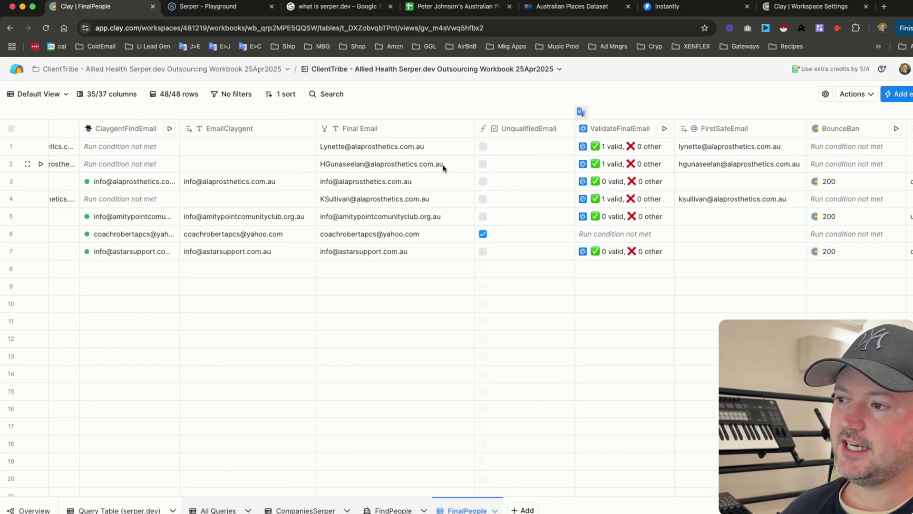
scroll(259, 197, left, 3)
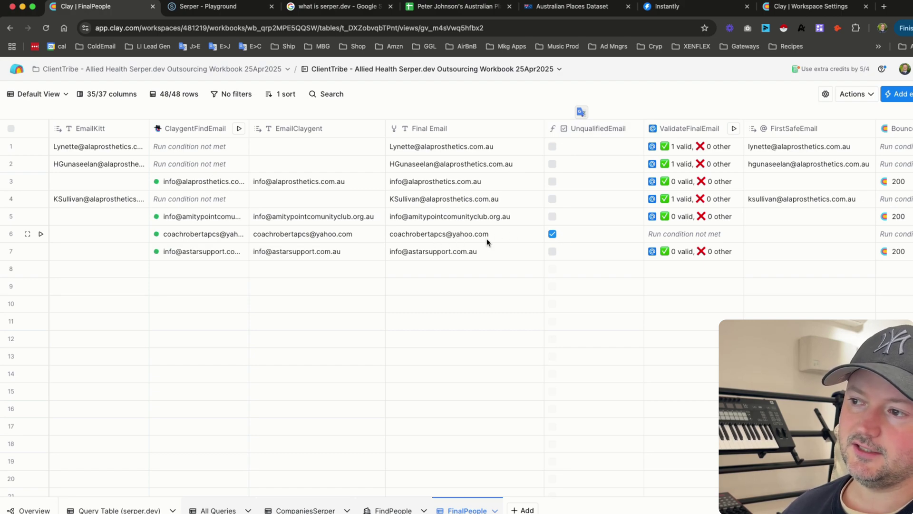
scroll(486, 239, right, 3)
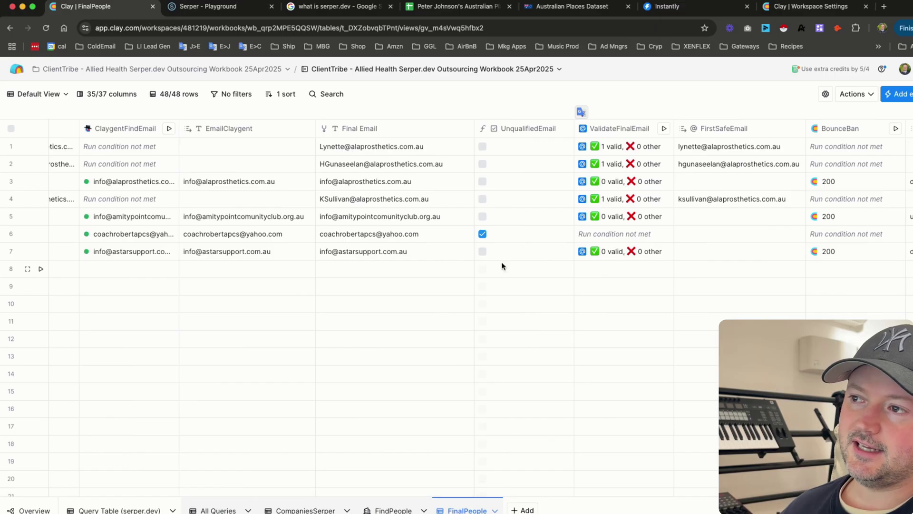
scroll(504, 238, right, 3)
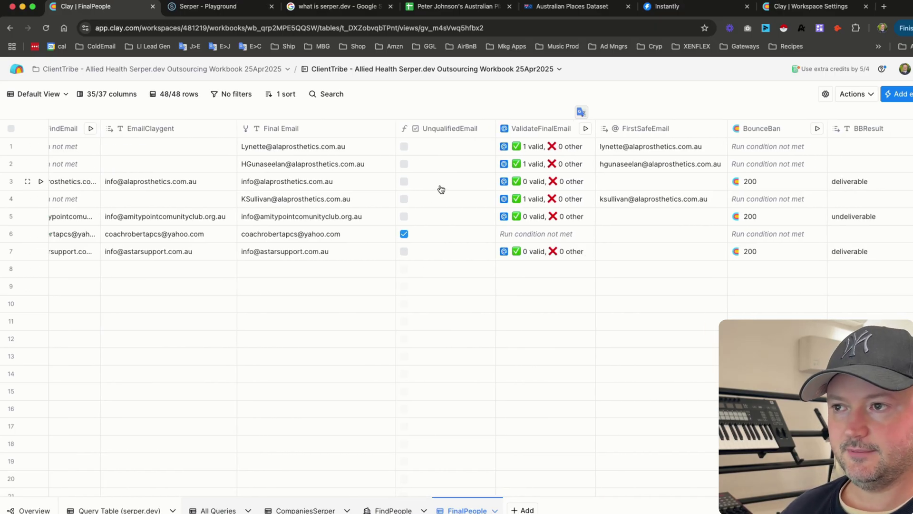
scroll(439, 187, right, 5)
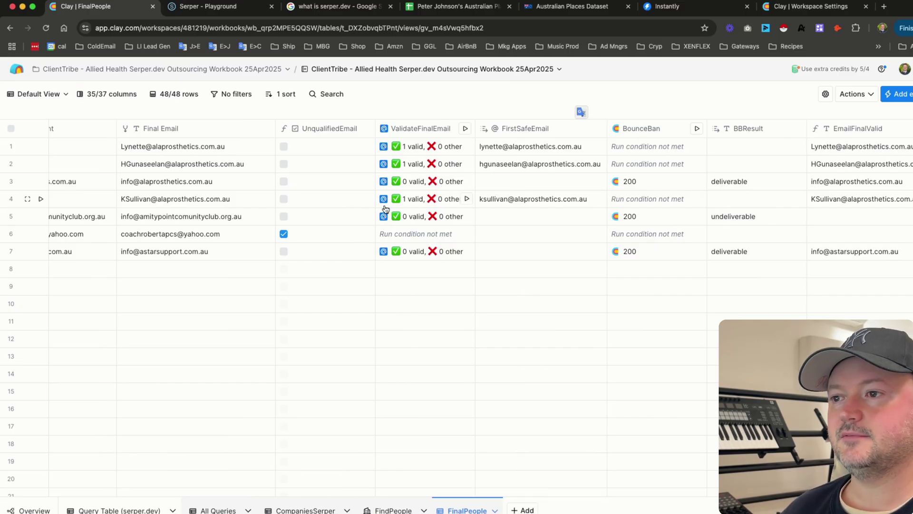
scroll(384, 207, right, 5)
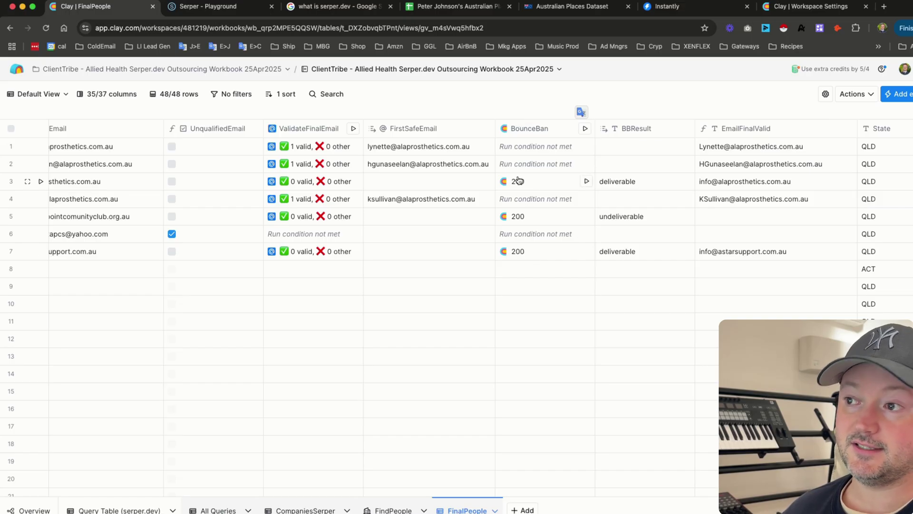
scroll(285, 266, right, 1)
scroll(286, 265, right, 4)
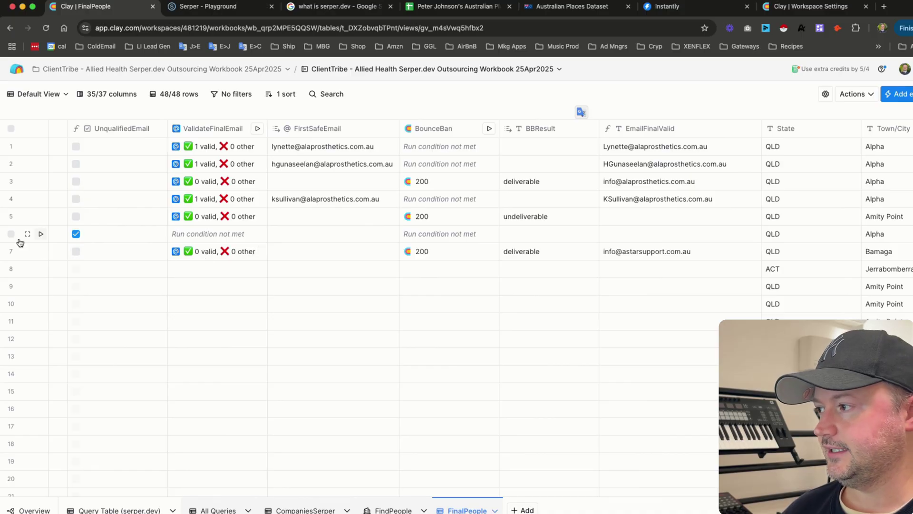
- Tick row 7, follow it right to the Add Lead to Campaign column, then return to Query Table (serper.dev)
click(11, 251)
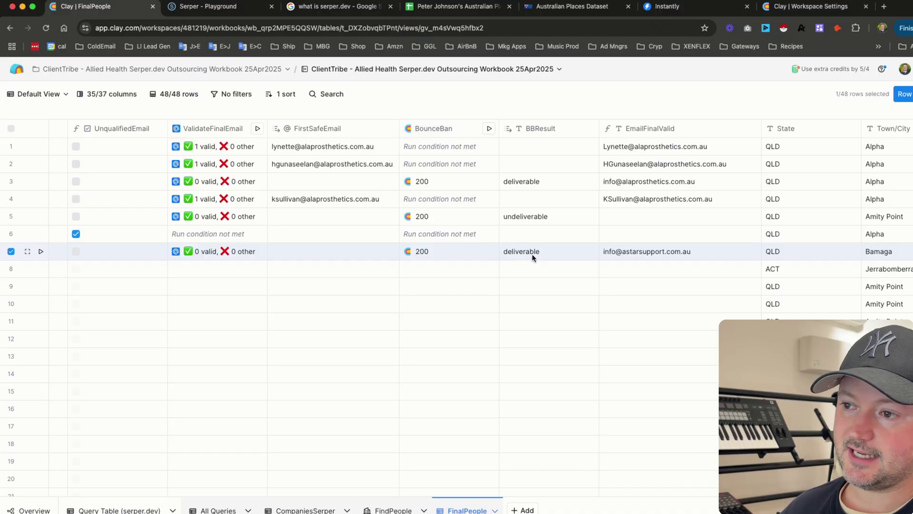
scroll(523, 257, right, 3)
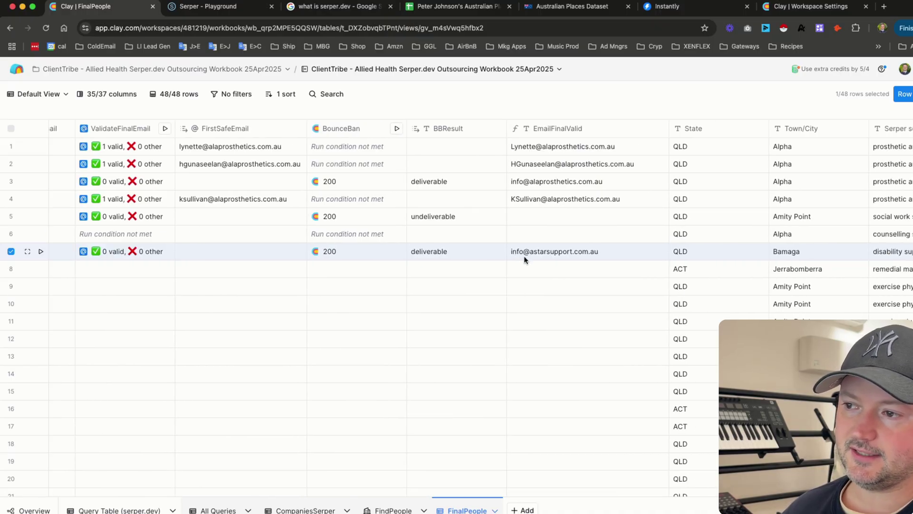
scroll(525, 259, right, 8)
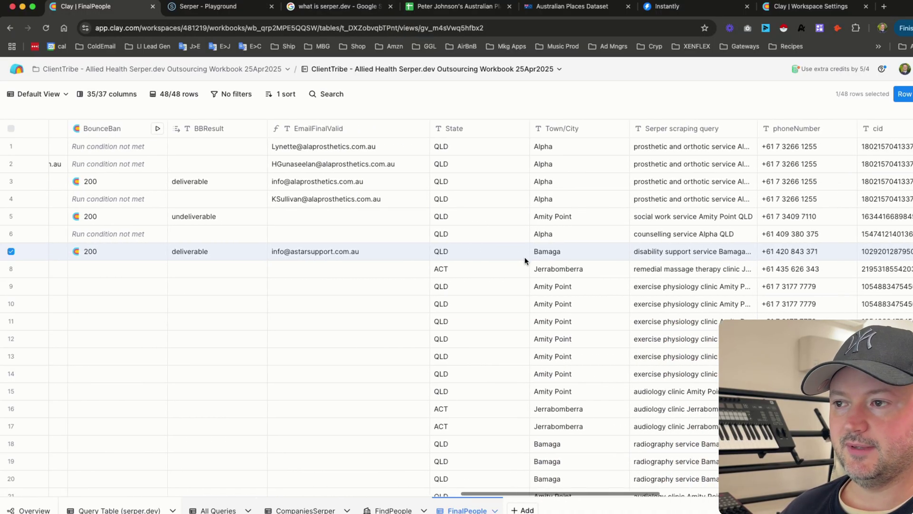
scroll(525, 260, right, 15)
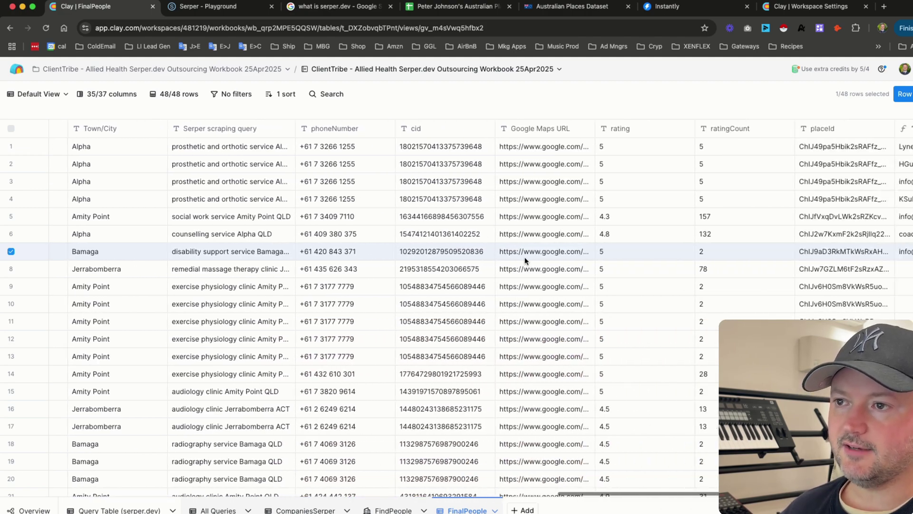
scroll(525, 261, right, 20)
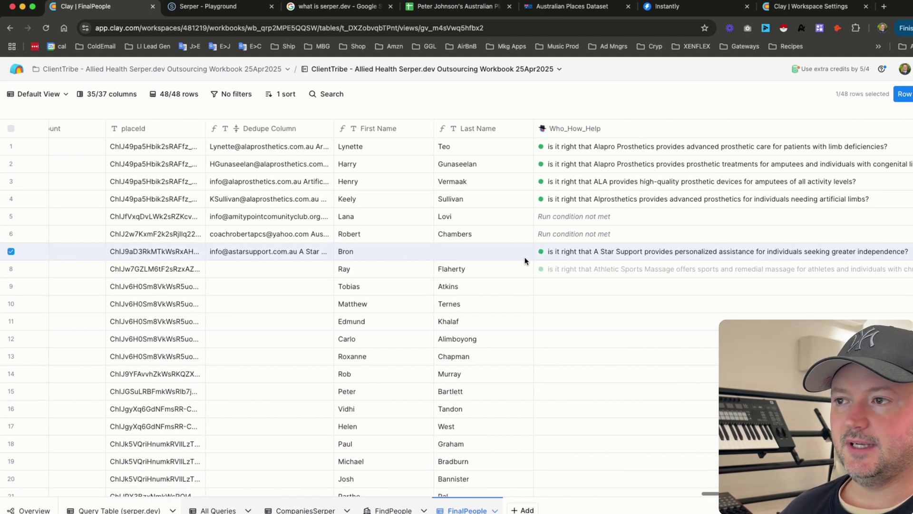
scroll(525, 260, right, 7)
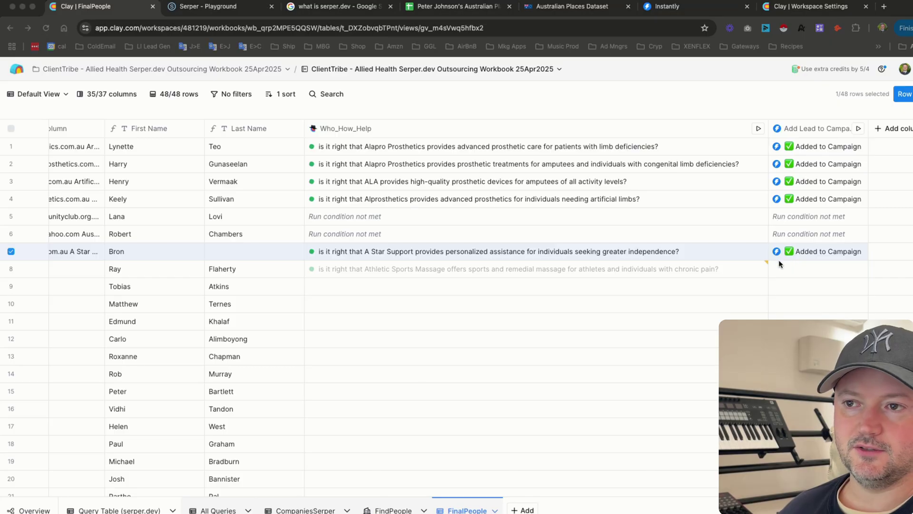
key(super+bracketleft)
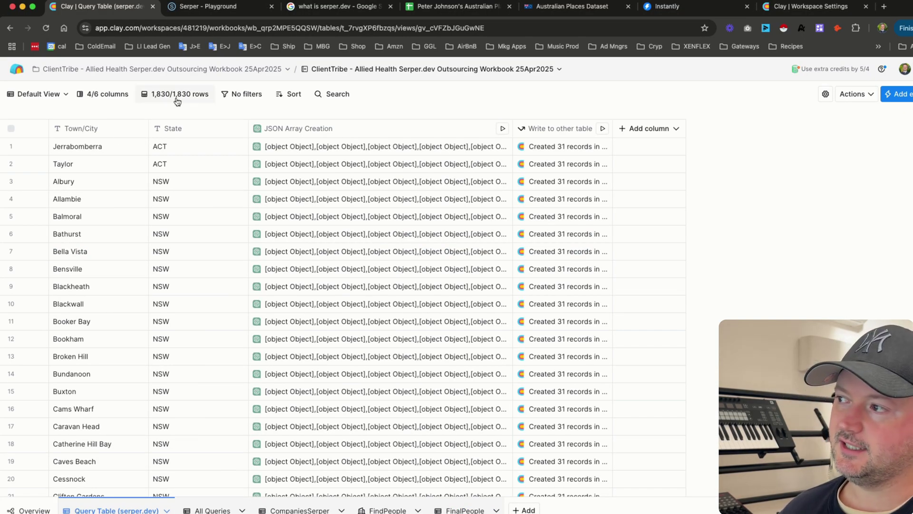
- Return to the All Queries table of 50,096 keyword-town queries with Serper.dev status 200 results
click(209, 510)
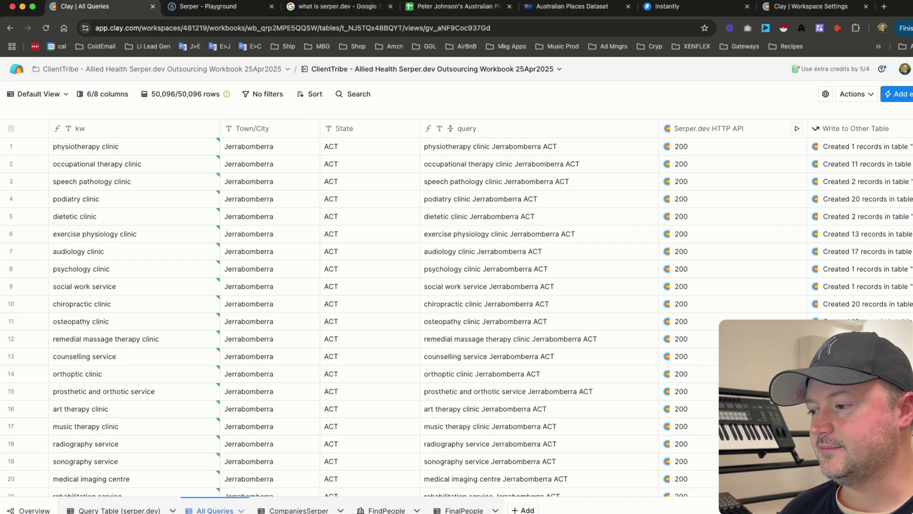
- Browse the CompaniesSerper columns, then view FindPeople's 439 companies with domains and target job titles
click(299, 510)
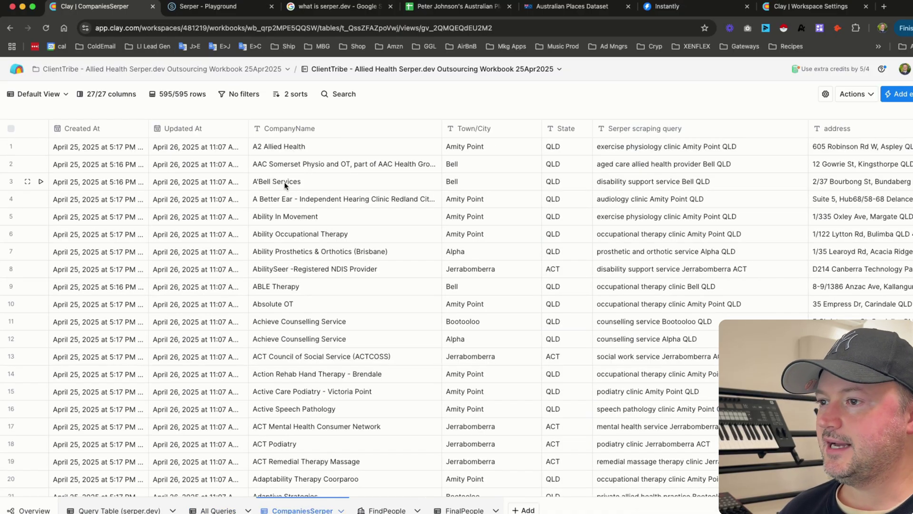
scroll(419, 192, right, 2)
scroll(419, 191, right, 15)
scroll(419, 188, right, 10)
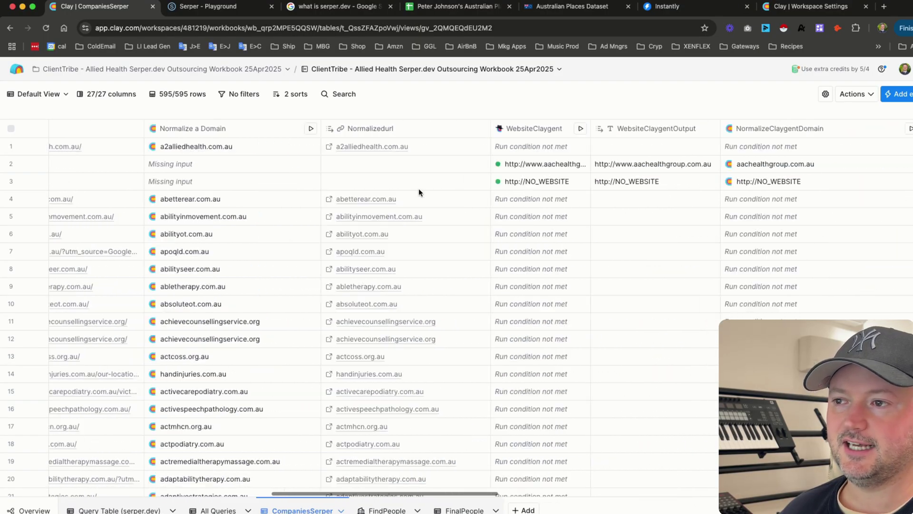
click(372, 510)
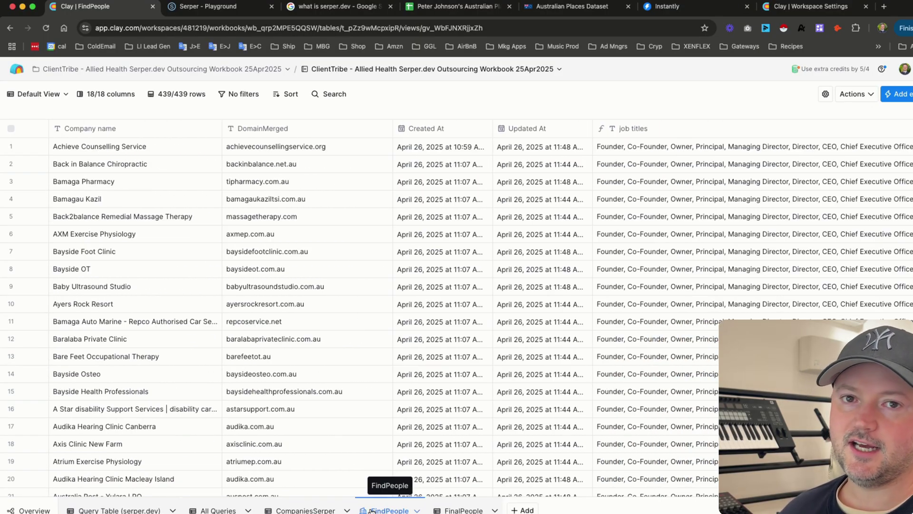